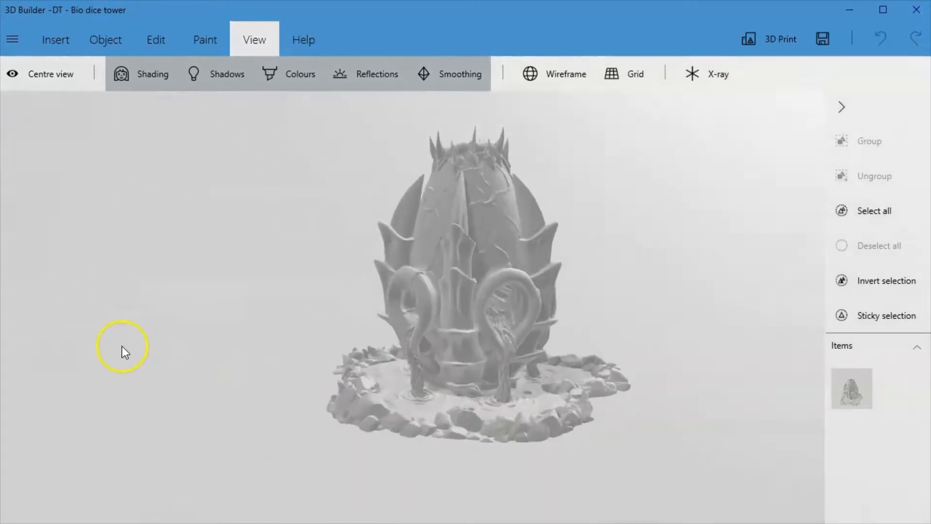
Examine the dice tower model from all sides, including its spouts, pools and rocky base.
{"action": "scroll", "coordinate": [491, 303], "scroll_direction": "up", "scroll_amount": 5}
{"action": "scroll", "coordinate": [490, 301], "scroll_direction": "down", "scroll_amount": 3}
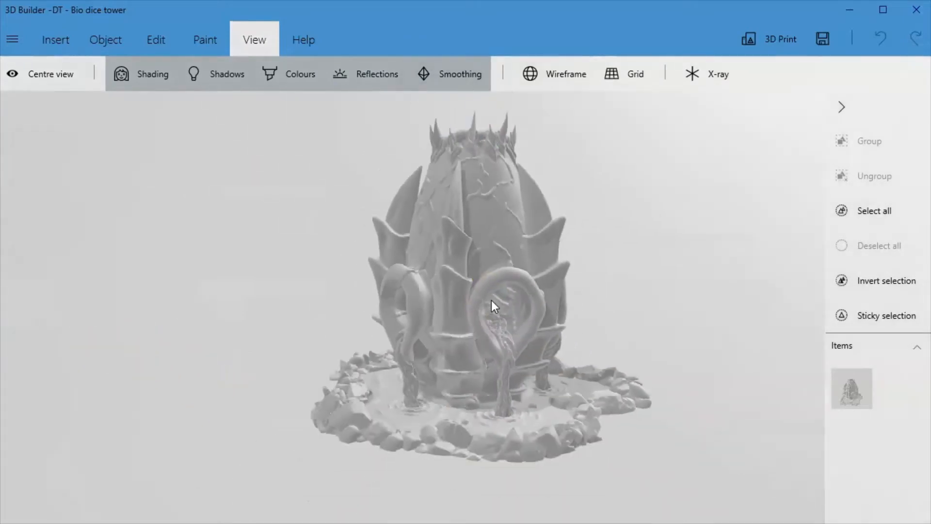
{"action": "left_click_drag", "start_coordinate": [597, 359], "coordinate": [519, 431]}
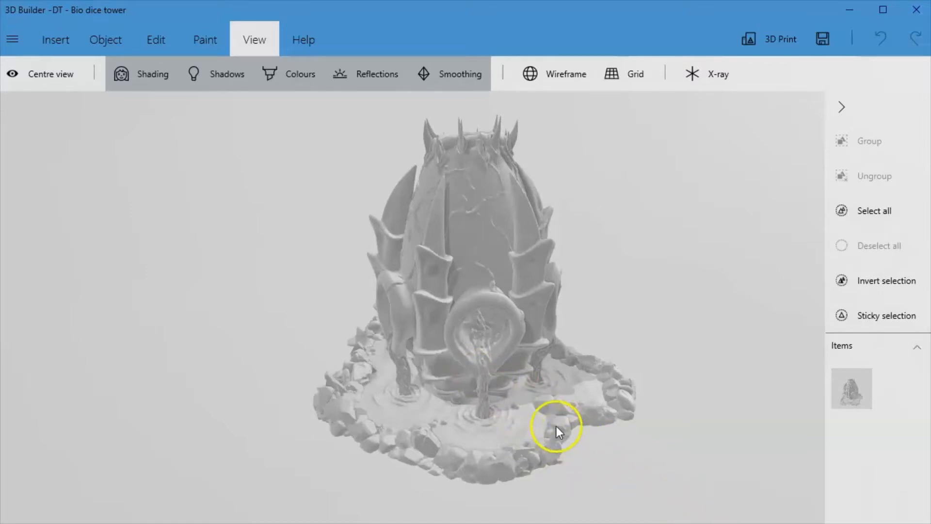
{"action": "left_click_drag", "start_coordinate": [304, 388], "coordinate": [348, 397]}
{"action": "scroll", "coordinate": [461, 341], "scroll_direction": "up", "scroll_amount": 2}
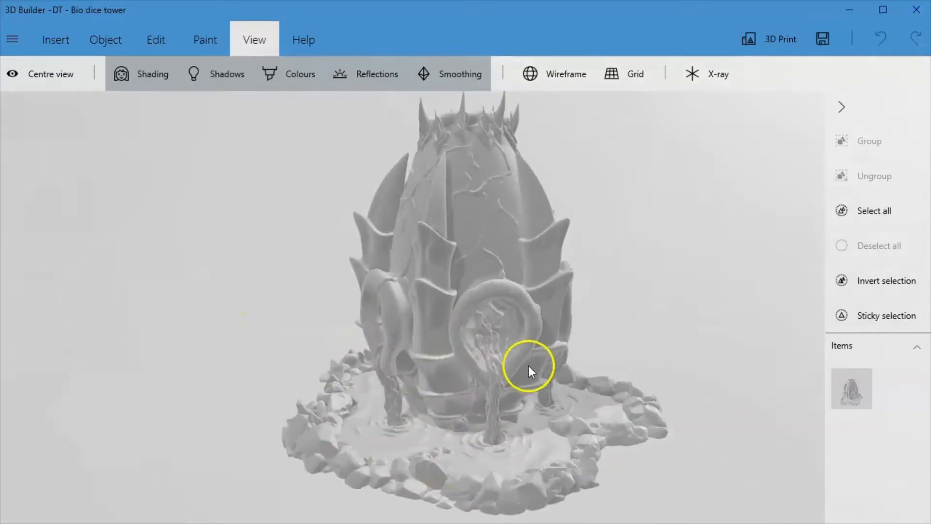
{"action": "left_click_drag", "start_coordinate": [592, 334], "coordinate": [559, 325]}
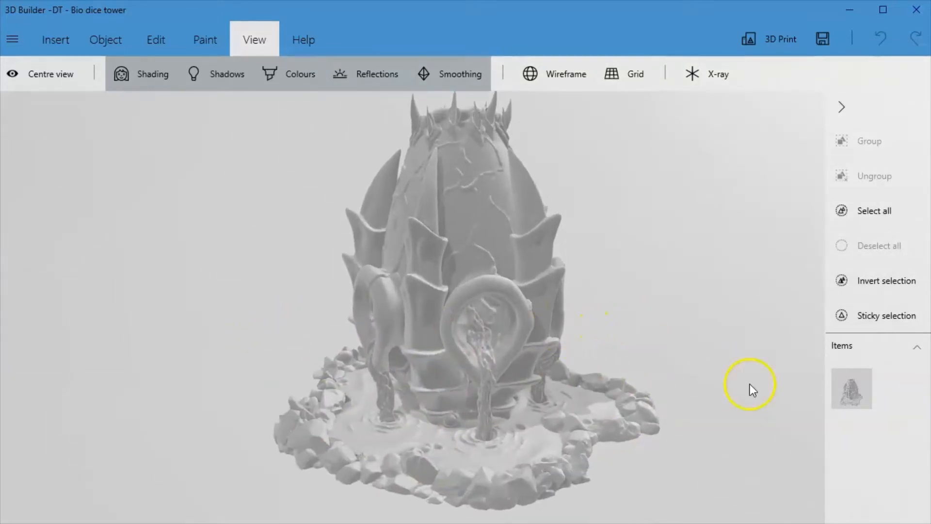
{"action": "left_click_drag", "start_coordinate": [752, 386], "coordinate": [554, 414]}
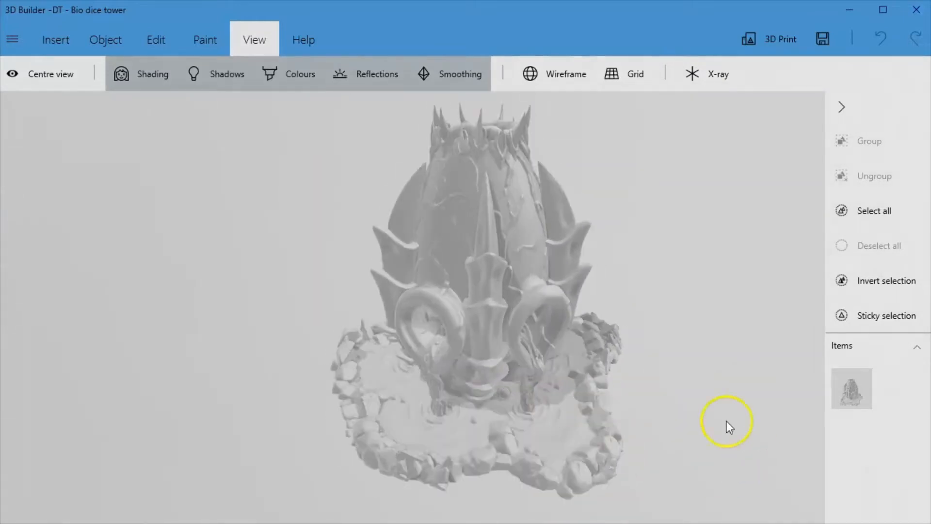
{"action": "left_click_drag", "start_coordinate": [726, 420], "coordinate": [504, 310]}
Select the dice tower, check its dimensions in millimetres and inspect it from several angles.
{"action": "left_click", "coordinate": [504, 310]}
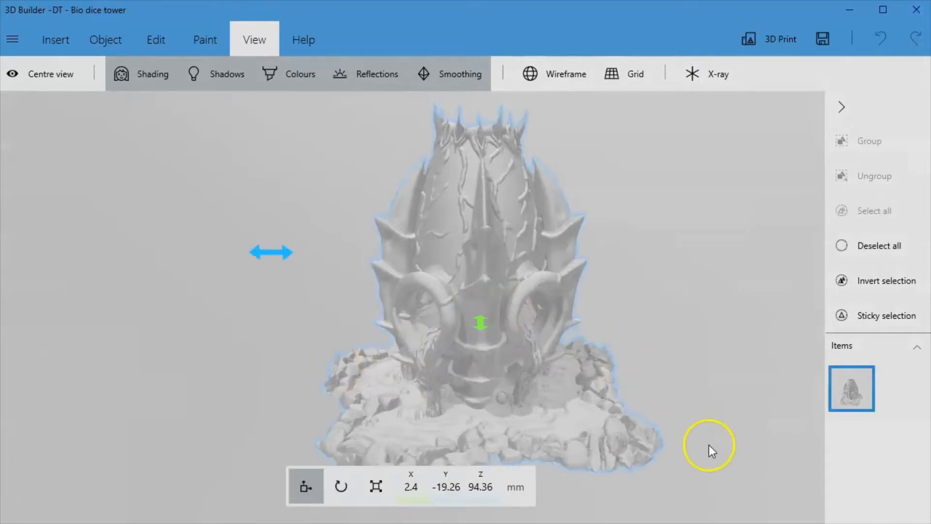
{"action": "left_click_drag", "start_coordinate": [727, 380], "coordinate": [557, 395]}
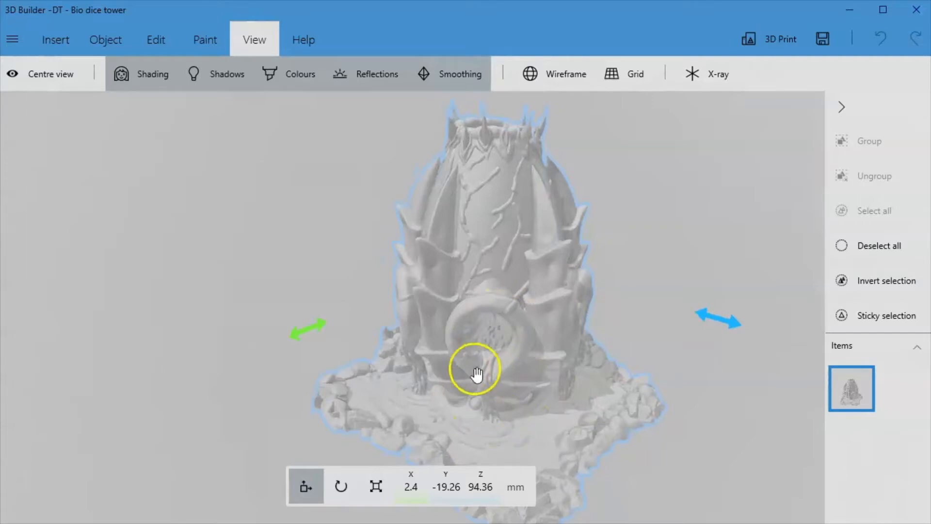
{"action": "left_click_drag", "start_coordinate": [774, 429], "coordinate": [557, 407]}
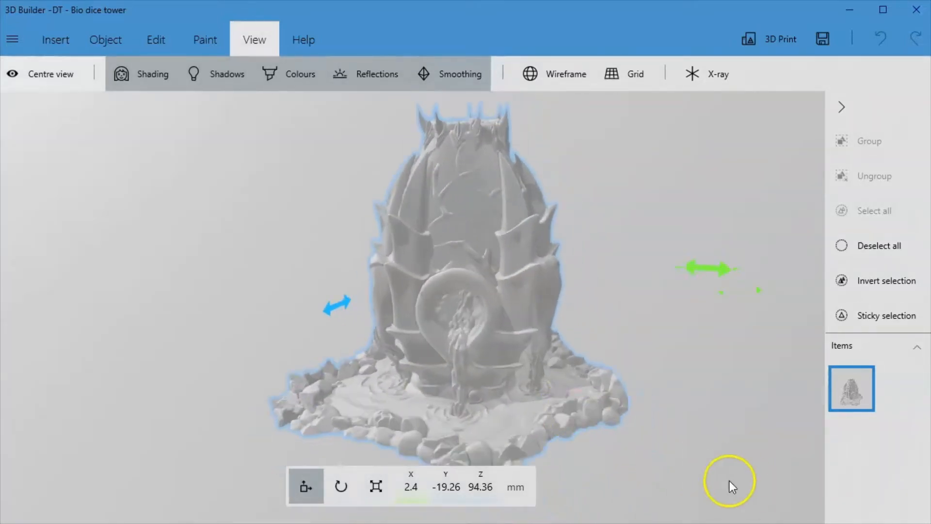
{"action": "left_click_drag", "start_coordinate": [730, 481], "coordinate": [559, 453]}
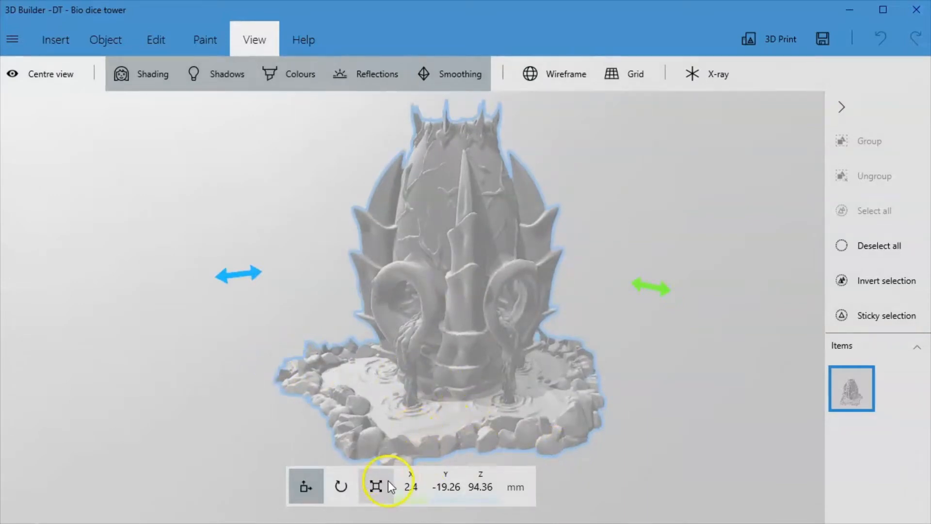
{"action": "left_click", "coordinate": [377, 486]}
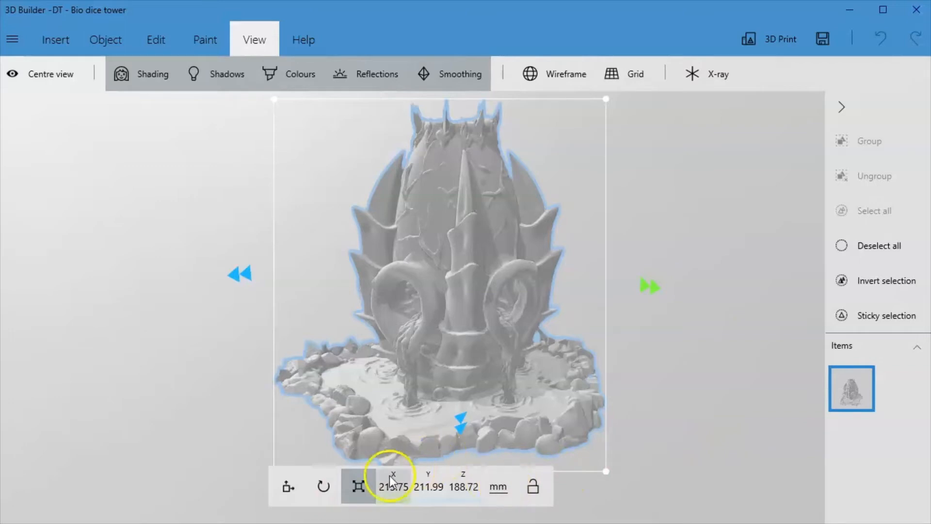
{"action": "left_click", "coordinate": [290, 483]}
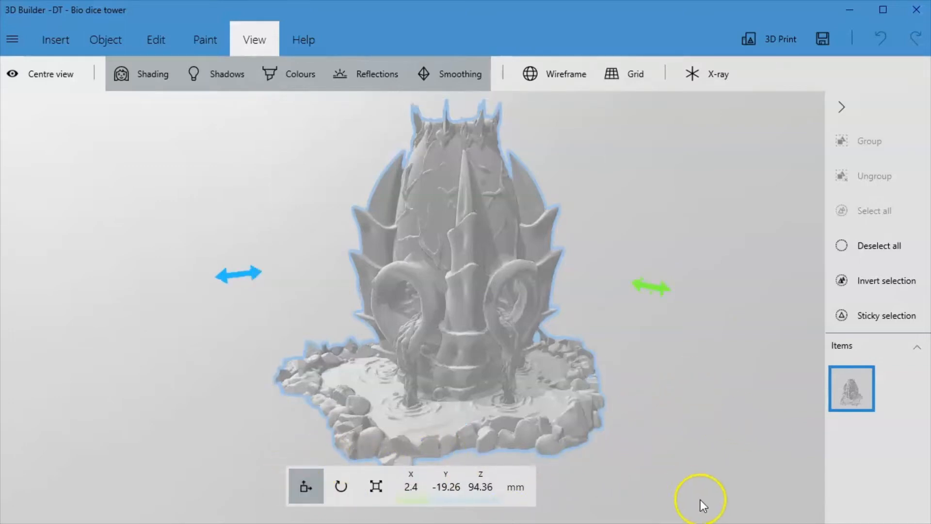
{"action": "left_click_drag", "start_coordinate": [566, 334], "coordinate": [461, 391]}
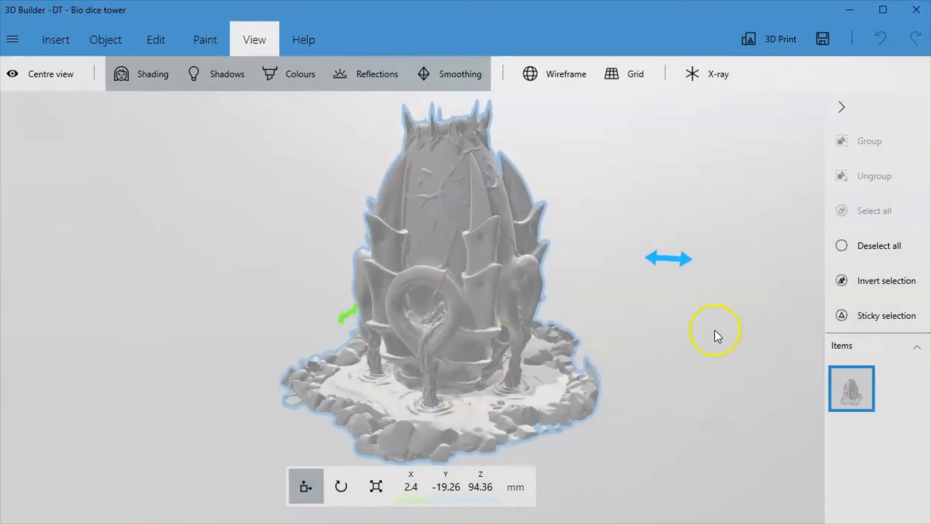
{"action": "left_click_drag", "start_coordinate": [713, 332], "coordinate": [732, 449]}
{"action": "left_click_drag", "start_coordinate": [711, 400], "coordinate": [852, 318]}
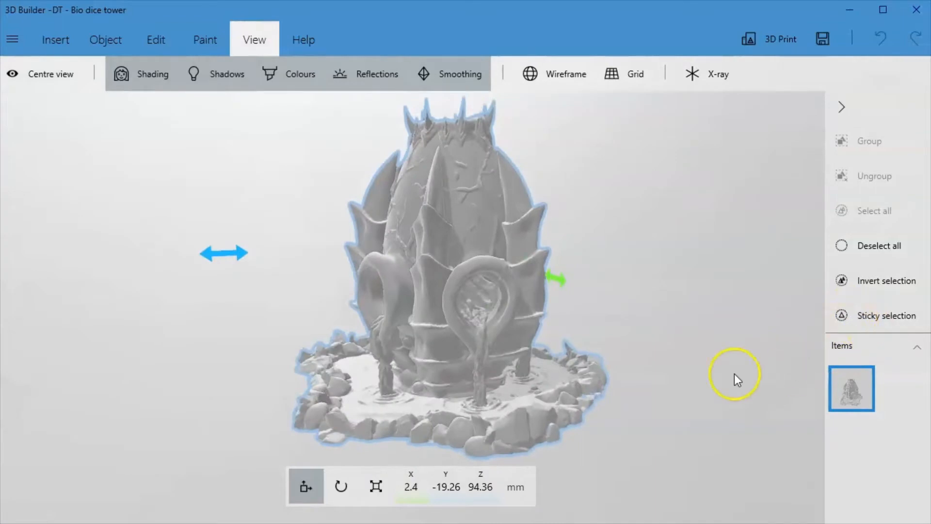
{"action": "left_click_drag", "start_coordinate": [734, 373], "coordinate": [594, 376]}
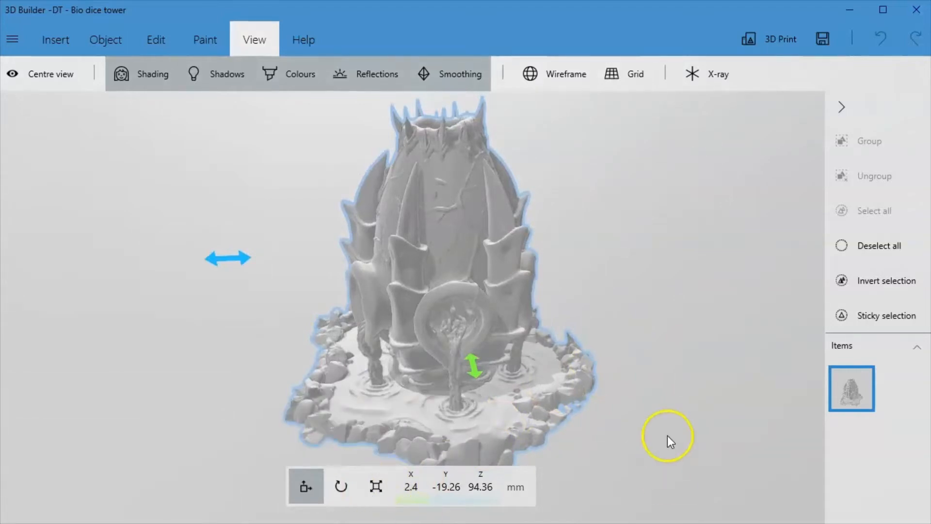
{"action": "left_click_drag", "start_coordinate": [685, 313], "coordinate": [488, 348]}
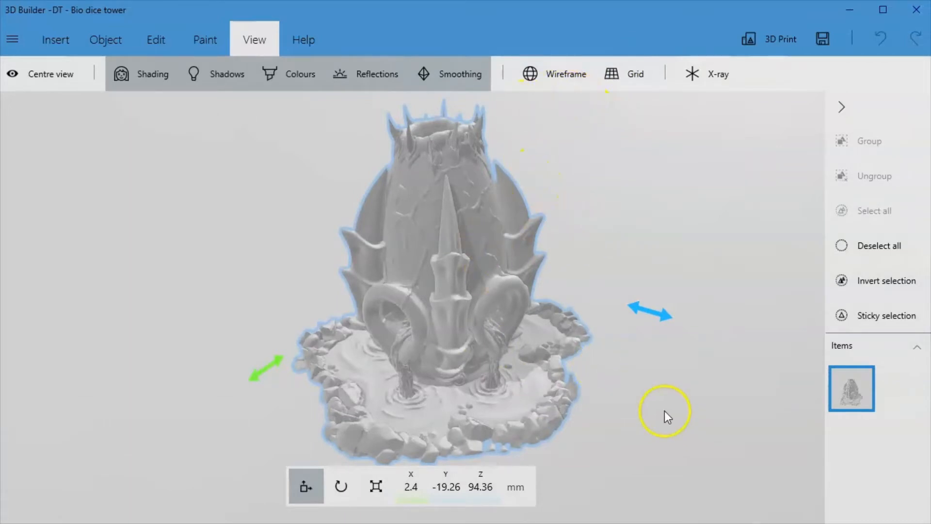
{"action": "left_click_drag", "start_coordinate": [665, 411], "coordinate": [639, 394]}
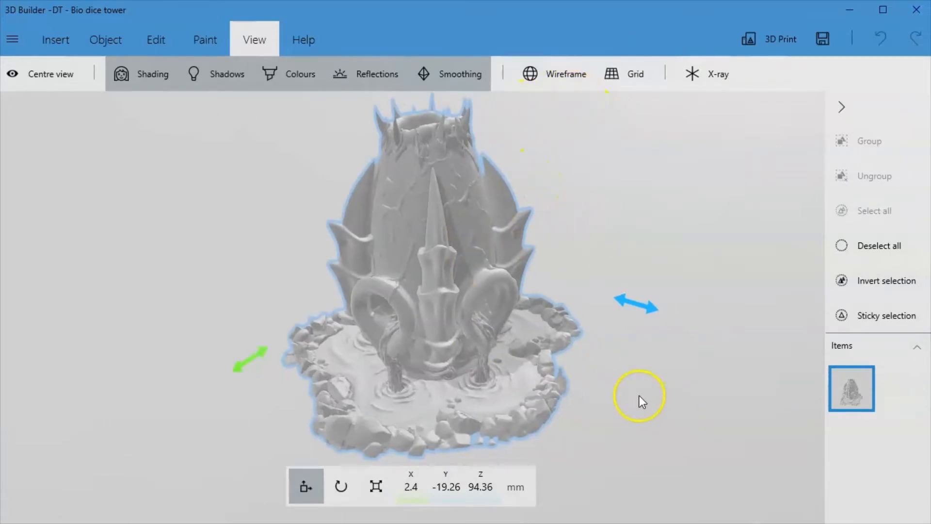
Scale the dice tower uniformly to 90% with its proportions locked, using percentage units.
{"action": "left_click", "coordinate": [376, 486]}
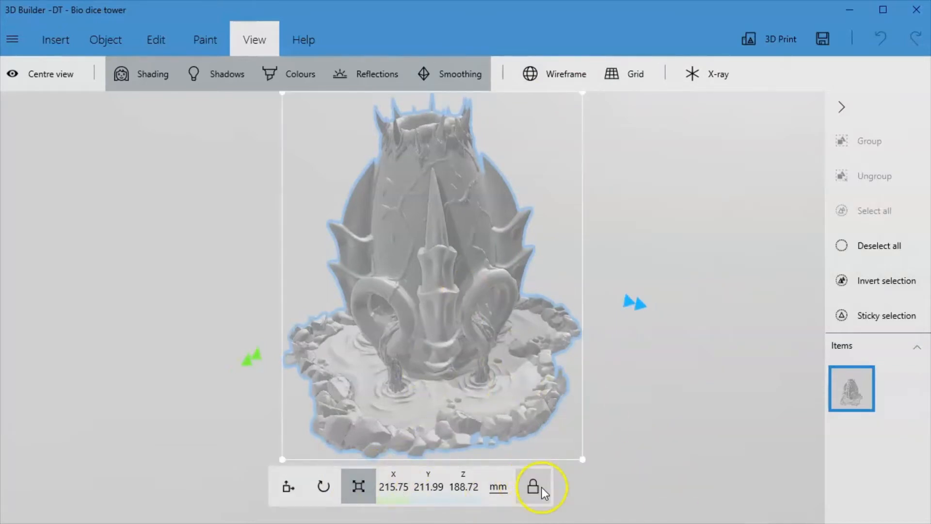
{"action": "left_click", "coordinate": [505, 495]}
{"action": "left_click", "coordinate": [505, 496]}
{"action": "left_click", "coordinate": [504, 496]}
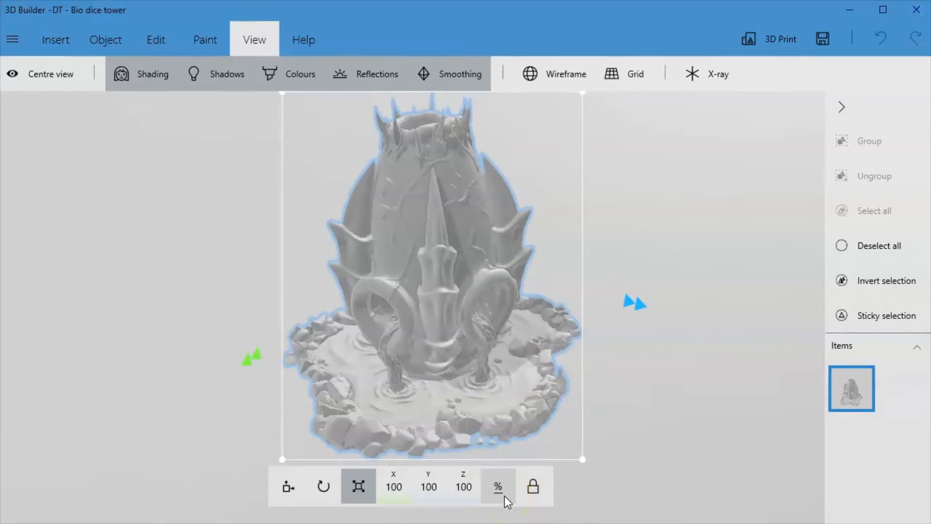
{"action": "left_click", "coordinate": [504, 496]}
{"action": "left_click", "coordinate": [505, 496]}
{"action": "left_click", "coordinate": [466, 486]}
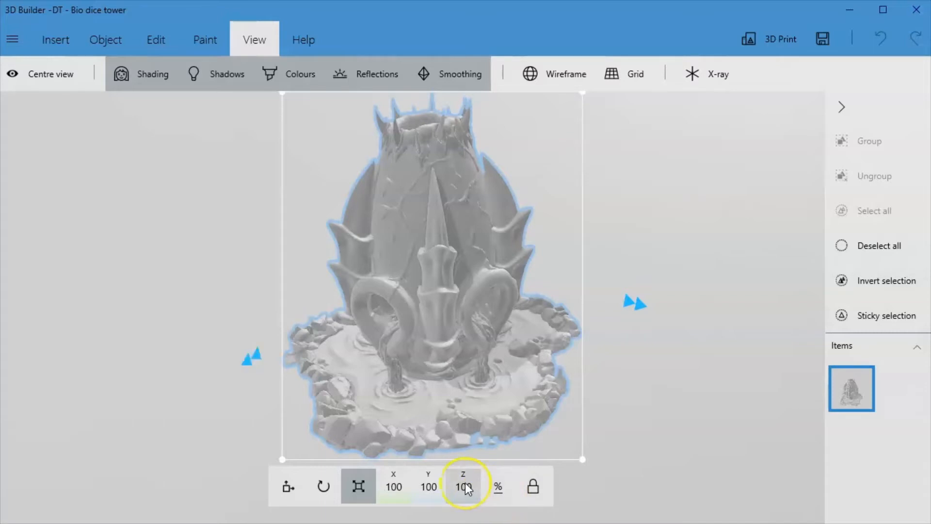
{"action": "type", "text": "90"}
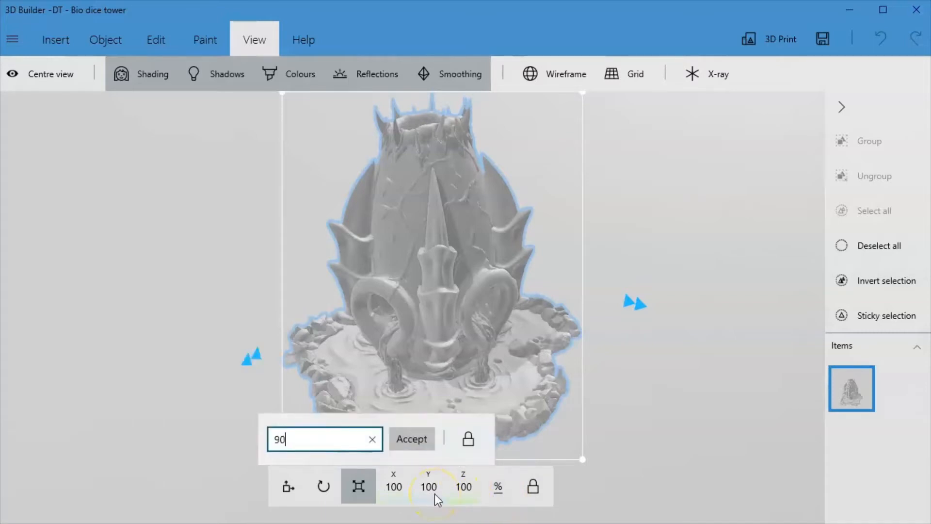
{"action": "key", "text": "Return"}
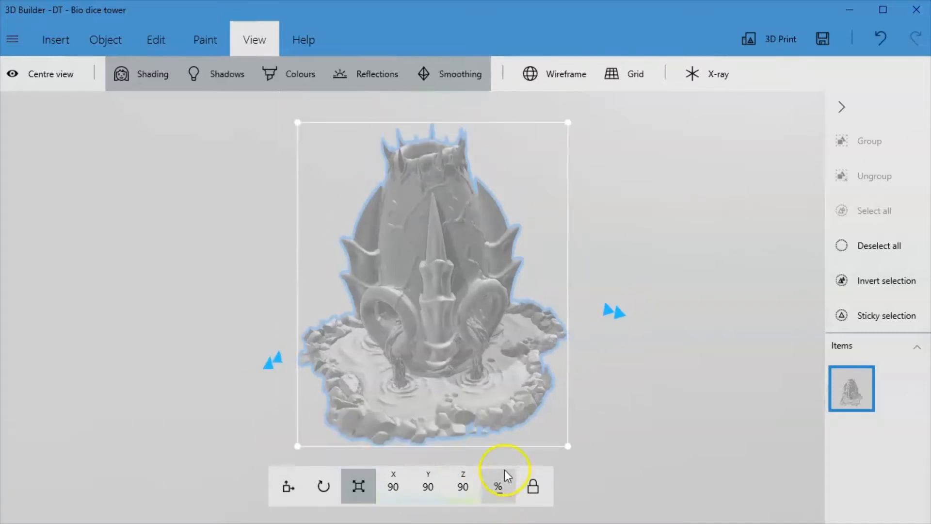
Insert a cylinder primitive into the scene with the scaled dice tower.
{"action": "left_click_drag", "start_coordinate": [660, 460], "coordinate": [560, 410]}
{"action": "scroll", "coordinate": [559, 409], "scroll_direction": "up", "scroll_amount": 3}
{"action": "scroll", "coordinate": [560, 409], "scroll_direction": "down", "scroll_amount": 2}
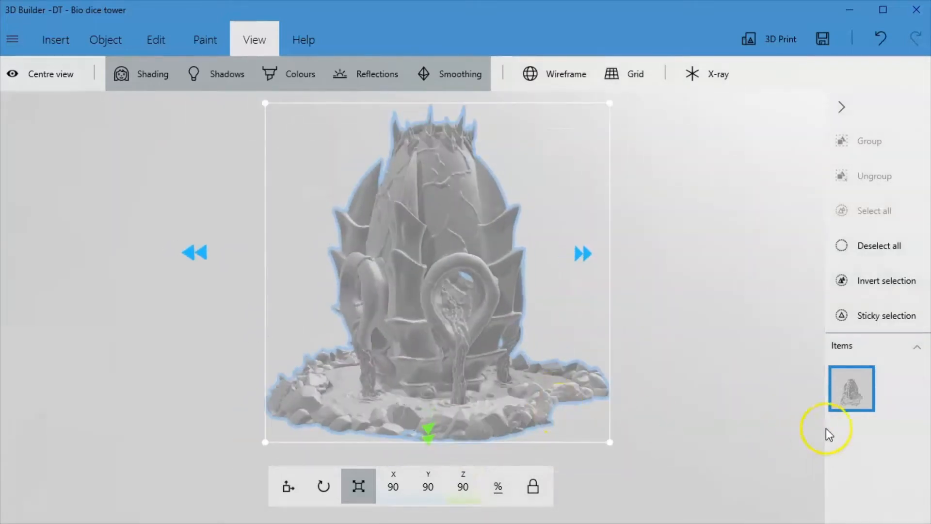
{"action": "left_click_drag", "start_coordinate": [741, 434], "coordinate": [746, 454]}
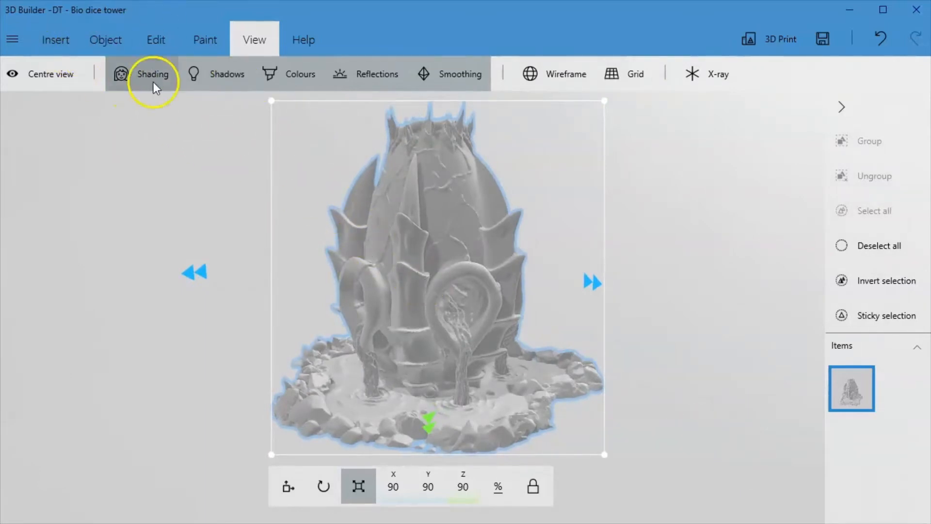
{"action": "left_click", "coordinate": [105, 42]}
{"action": "left_click", "coordinate": [58, 39]}
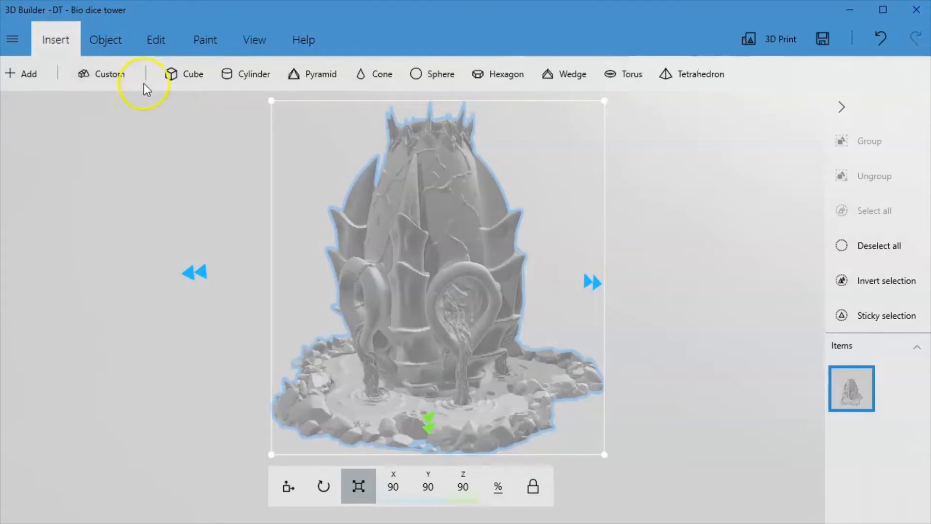
{"action": "left_click", "coordinate": [249, 88]}
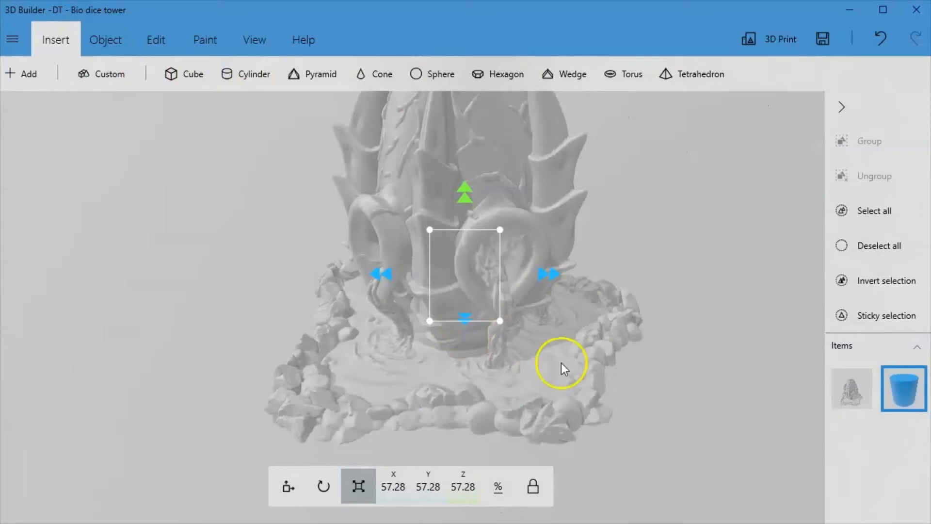
Set the cylinder's size to 100 mm on all three axes, using millimetres as the unit.
{"action": "left_click_drag", "start_coordinate": [561, 363], "coordinate": [499, 426]}
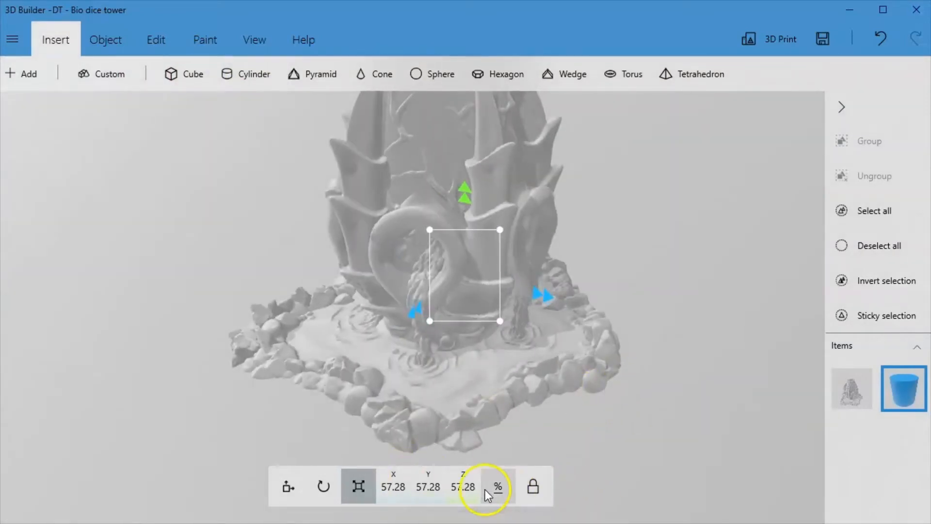
{"action": "left_click", "coordinate": [500, 488]}
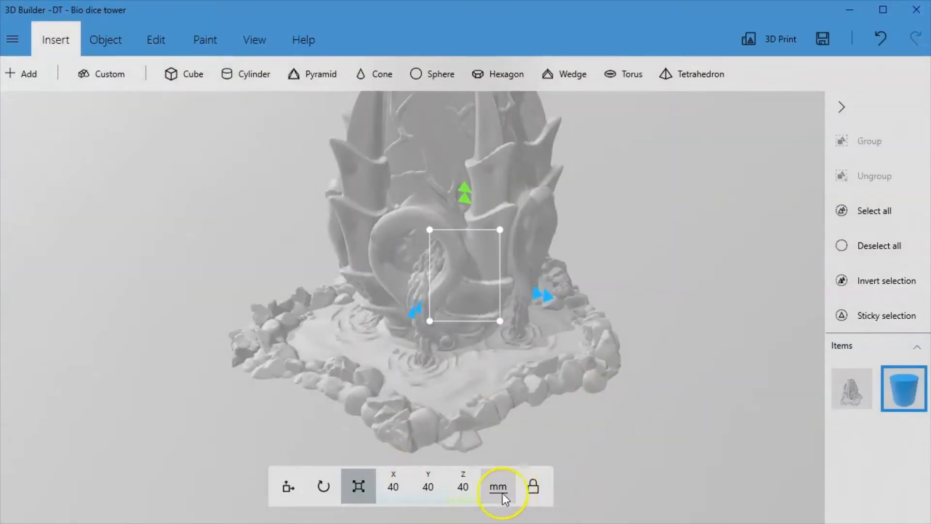
{"action": "left_click", "coordinate": [464, 491]}
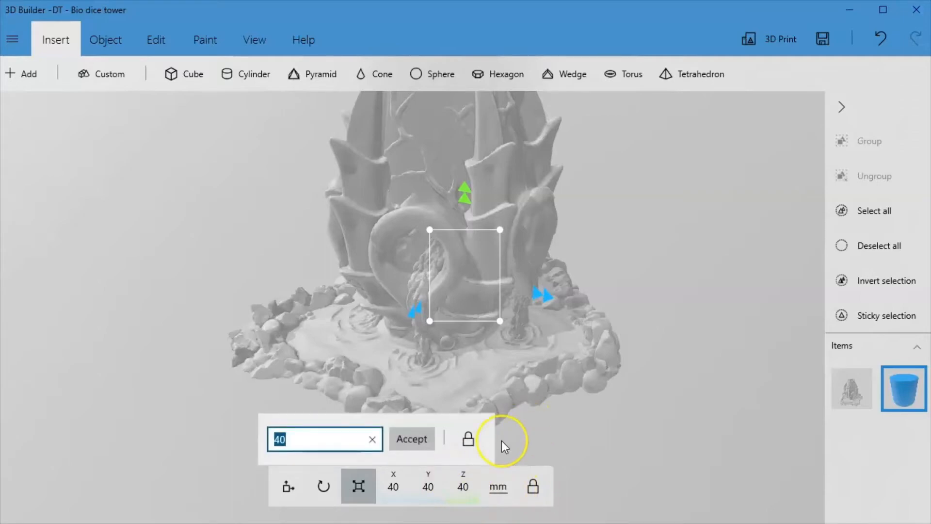
{"action": "type", "text": "100"}
{"action": "key", "text": "Return"}
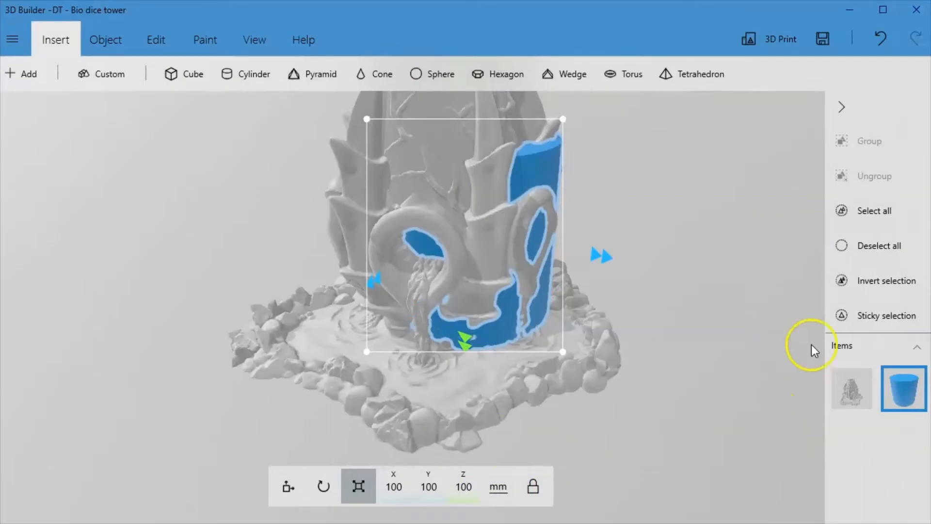
Move the cylinder horizontally into the core of the tower, to about Y -19.26 mm.
{"action": "left_click_drag", "start_coordinate": [811, 344], "coordinate": [410, 461]}
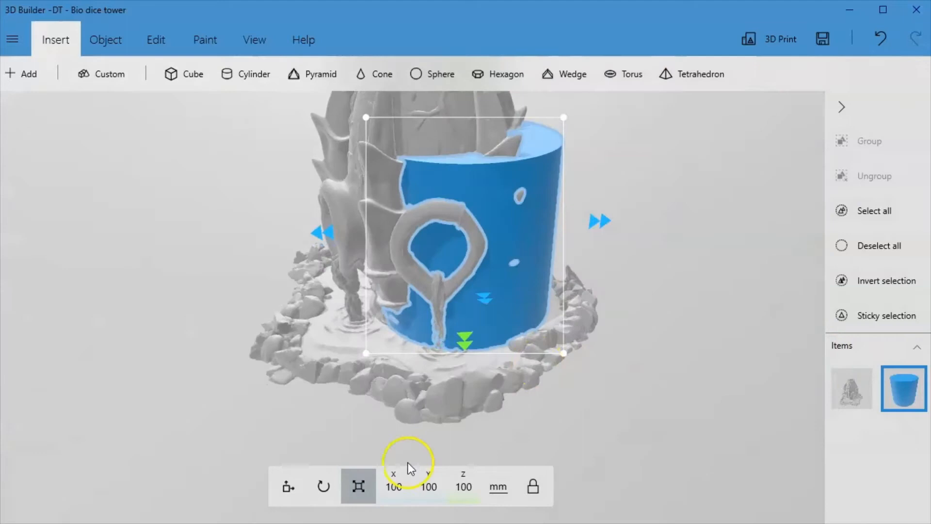
{"action": "left_click", "coordinate": [289, 487]}
{"action": "left_click_drag", "start_coordinate": [321, 224], "coordinate": [279, 224]}
{"action": "left_click_drag", "start_coordinate": [638, 415], "coordinate": [0, 436]}
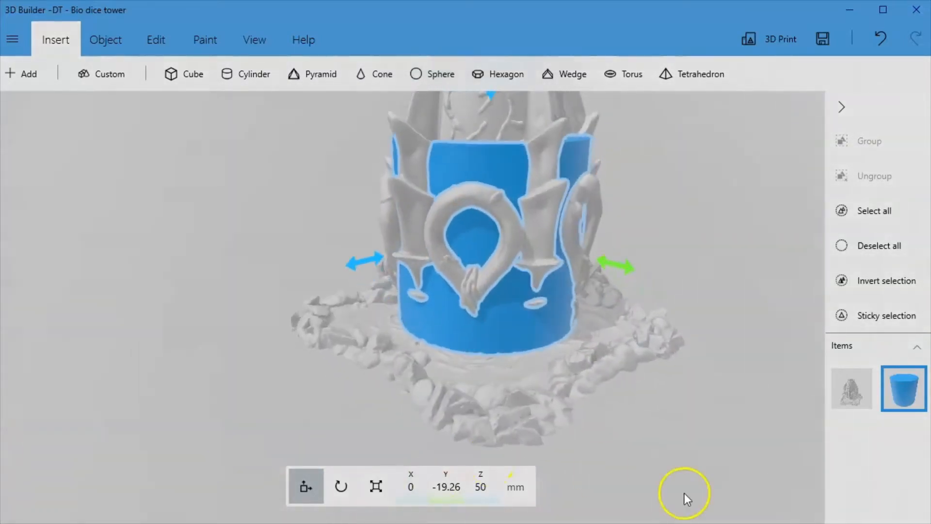
Fine-tune the cylinder's centring inside the tower to about X 0 and Y -19.57 mm.
{"action": "left_click_drag", "start_coordinate": [685, 492], "coordinate": [615, 436]}
{"action": "scroll", "coordinate": [615, 436], "scroll_direction": "up", "scroll_amount": 5}
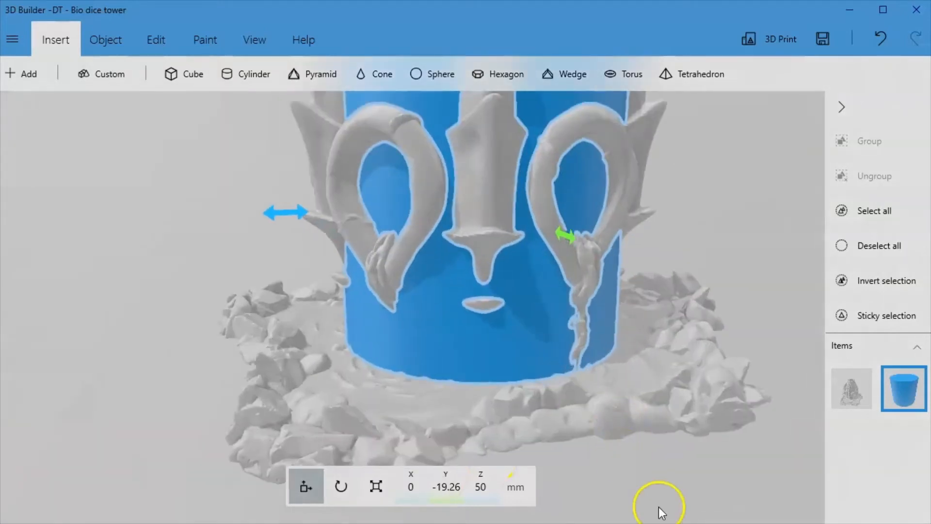
{"action": "left_click_drag", "start_coordinate": [648, 498], "coordinate": [771, 492]}
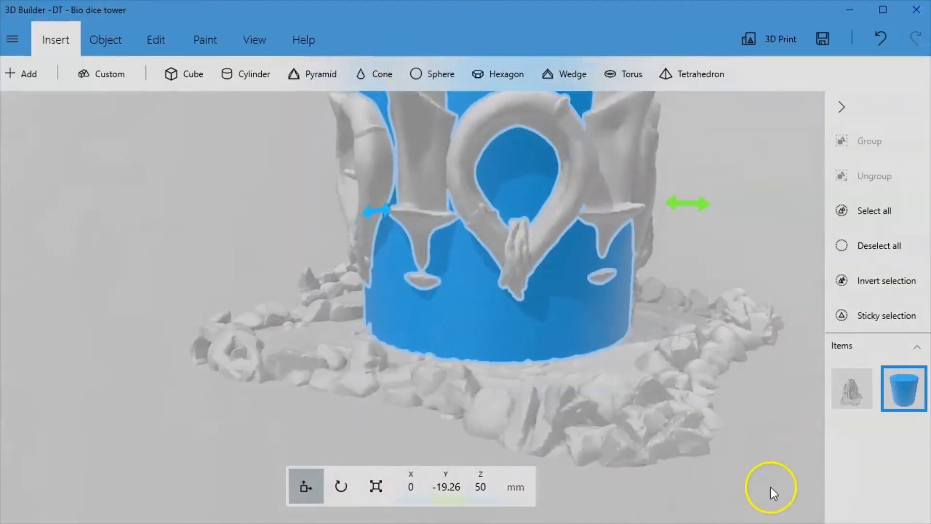
{"action": "left_click_drag", "start_coordinate": [665, 275], "coordinate": [682, 269]}
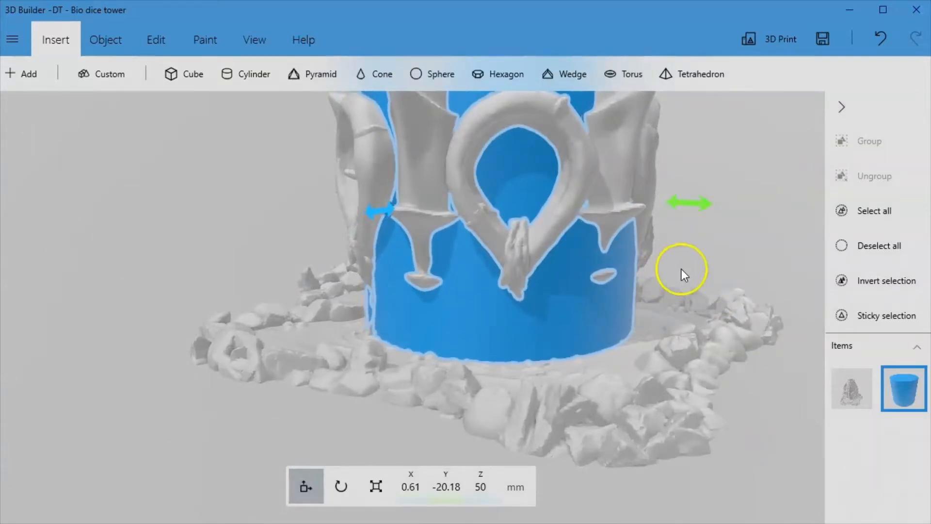
{"action": "left_click_drag", "start_coordinate": [174, 281], "coordinate": [353, 328]}
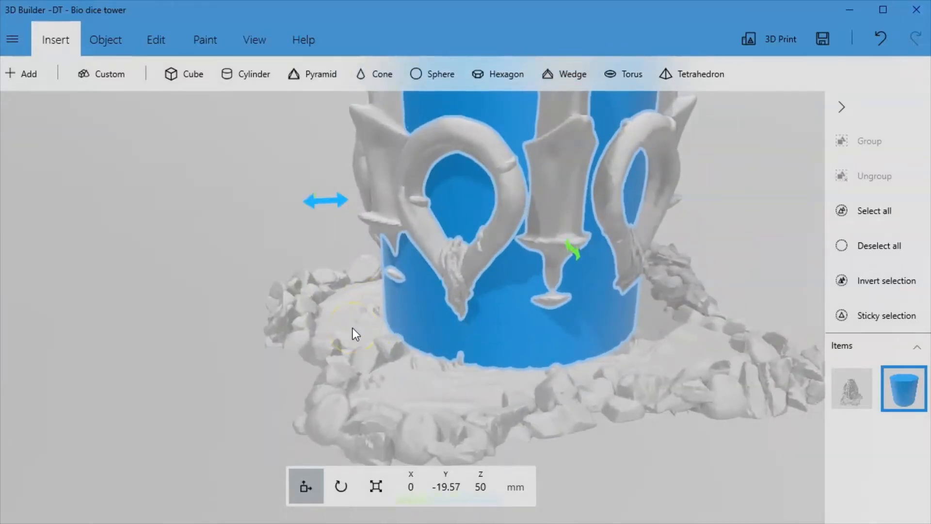
Rescale the dice tower to 88% on all axes so more of the cylinder shows around its body.
{"action": "left_click_drag", "start_coordinate": [216, 354], "coordinate": [321, 518]}
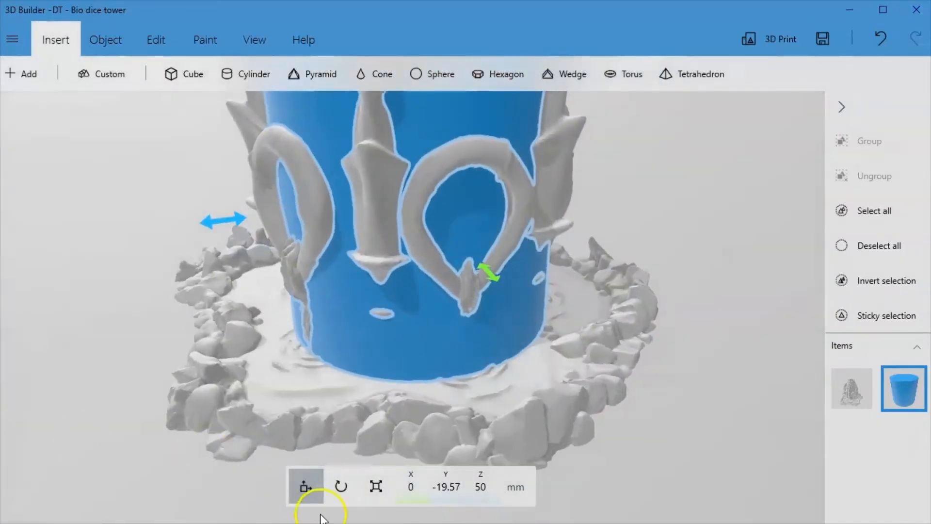
{"action": "left_click_drag", "start_coordinate": [683, 418], "coordinate": [0, 315]}
{"action": "scroll", "coordinate": [251, 407], "scroll_direction": "down", "scroll_amount": 1}
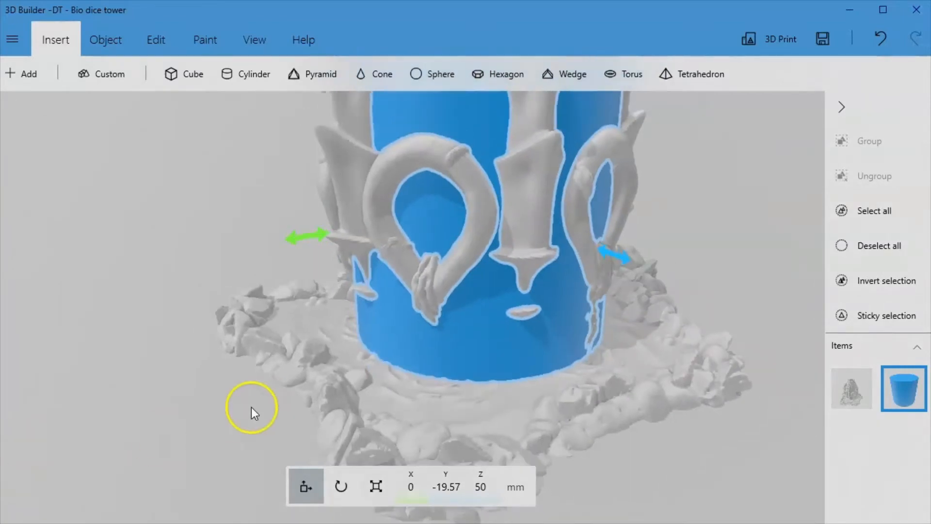
{"action": "right_click_drag", "start_coordinate": [621, 488], "coordinate": [612, 478]}
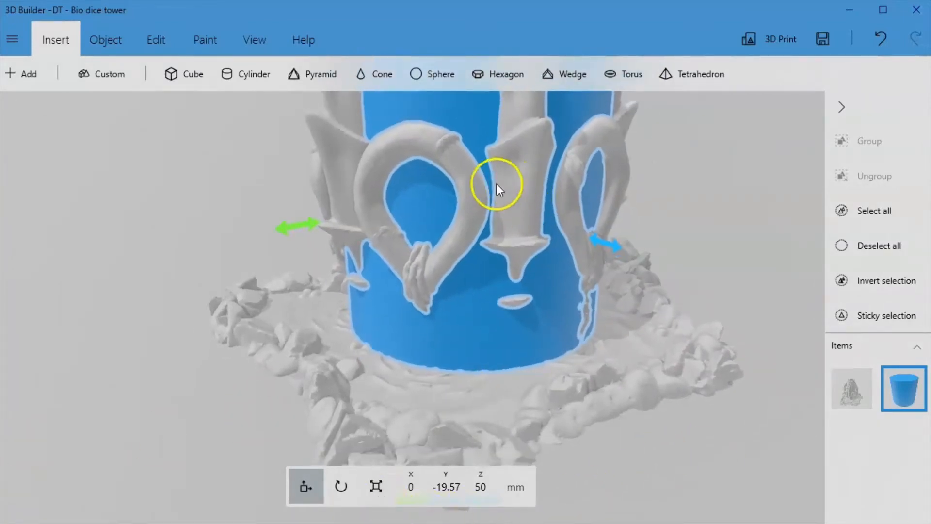
{"action": "left_click", "coordinate": [461, 181]}
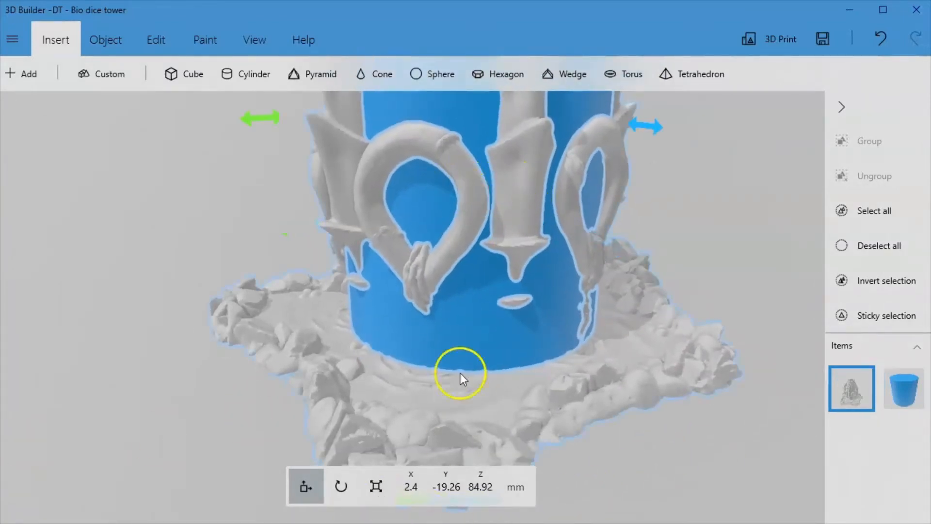
{"action": "left_click", "coordinate": [373, 486]}
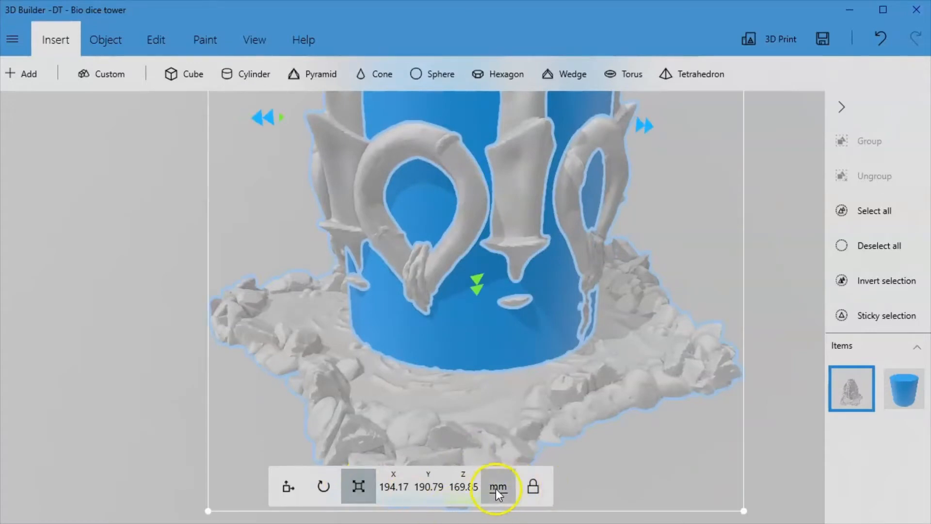
{"action": "left_click", "coordinate": [495, 488]}
{"action": "left_click", "coordinate": [464, 486]}
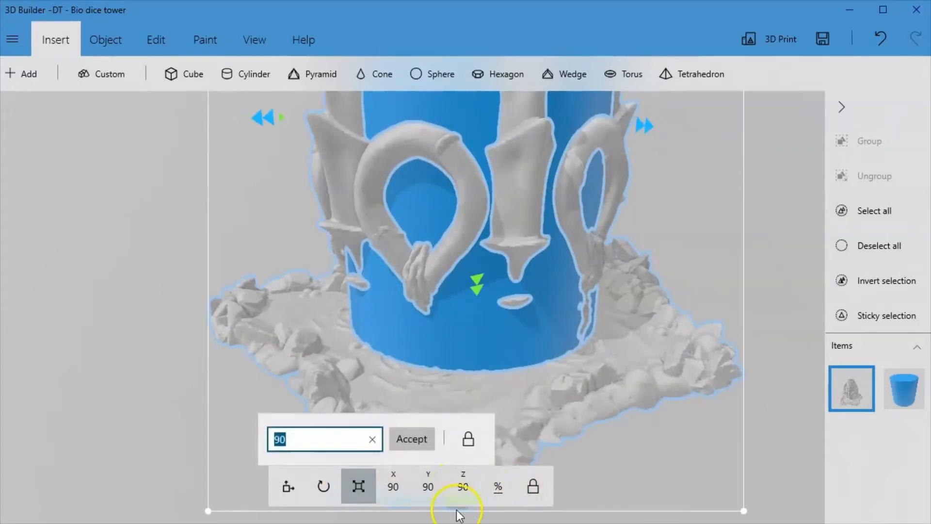
{"action": "type", "text": "88"}
{"action": "key", "text": "Return"}
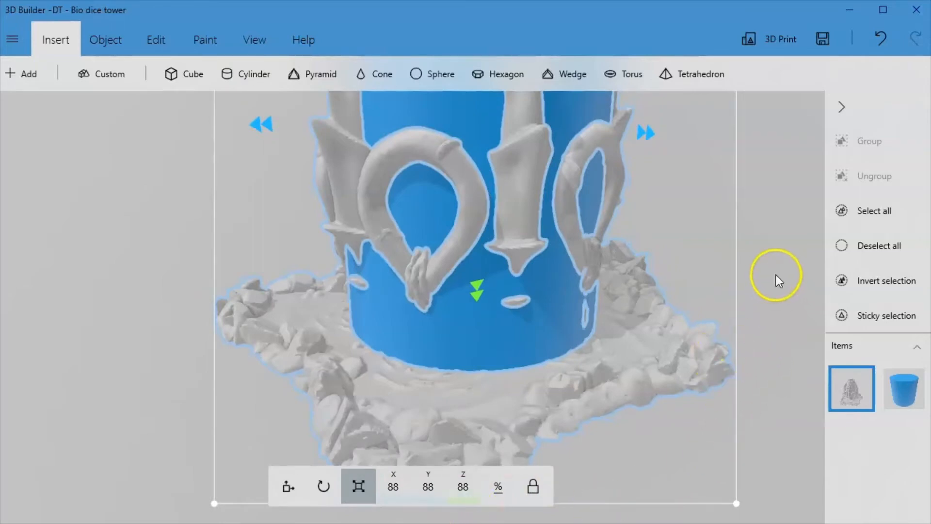
Examine how the cylinder fits the rescaled tower's walls and arches from all around, and check the base from underneath.
{"action": "left_click", "coordinate": [290, 485]}
{"action": "left_click_drag", "start_coordinate": [765, 441], "coordinate": [158, 388]}
{"action": "scroll", "coordinate": [297, 351], "scroll_direction": "up", "scroll_amount": 6}
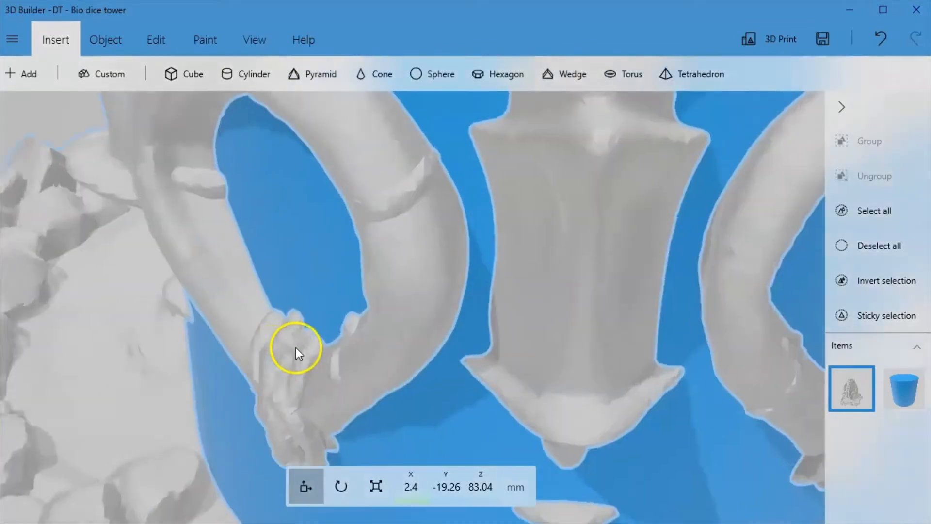
{"action": "left_click_drag", "start_coordinate": [296, 347], "coordinate": [180, 424]}
{"action": "scroll", "coordinate": [307, 343], "scroll_direction": "down", "scroll_amount": 9}
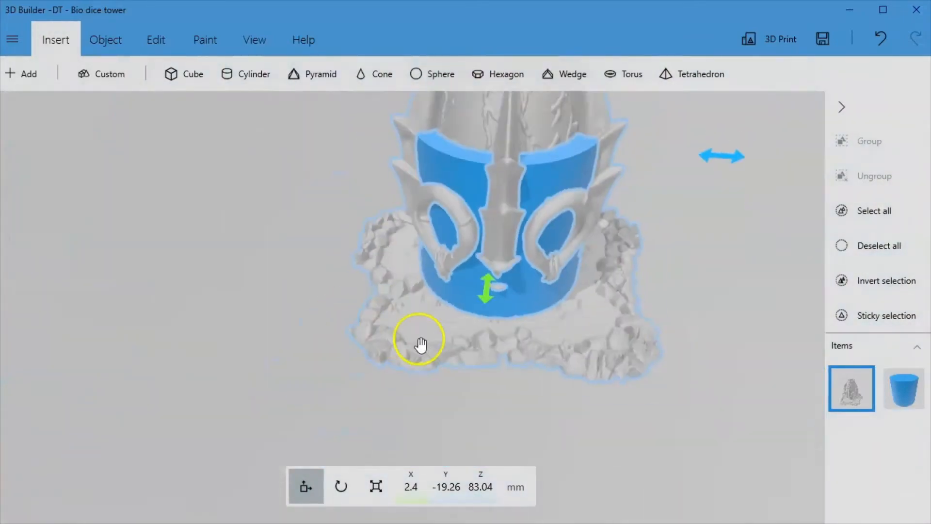
{"action": "left_click_drag", "start_coordinate": [420, 345], "coordinate": [333, 298]}
{"action": "scroll", "coordinate": [516, 370], "scroll_direction": "up", "scroll_amount": 5}
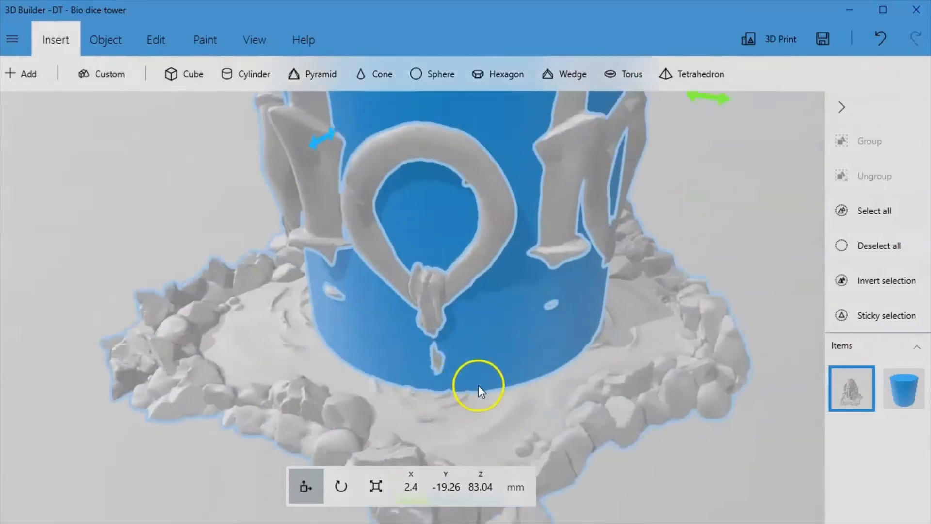
{"action": "left_click_drag", "start_coordinate": [730, 388], "coordinate": [155, 349]}
{"action": "right_click_drag", "start_coordinate": [316, 353], "coordinate": [610, 256]}
{"action": "mouse_move", "coordinate": [610, 256]}
{"action": "left_mouse_down"}
{"action": "mouse_move", "coordinate": [620, 217]}
{"action": "mouse_move", "coordinate": [610, 257]}
{"action": "left_mouse_up"}
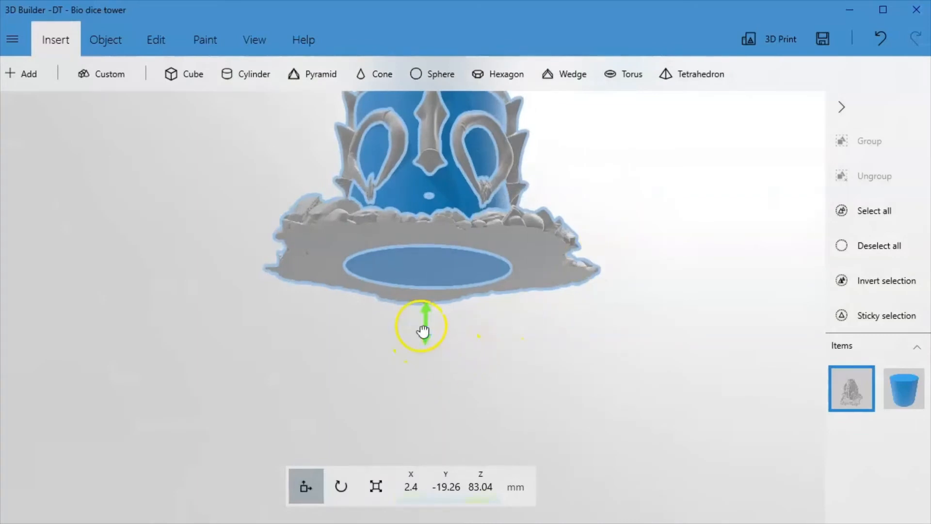
Lower the cylinder through the underside of the tower's base to about Z 39.72 mm, leaving the tower's own height unchanged.
{"action": "left_click_drag", "start_coordinate": [423, 331], "coordinate": [425, 339]}
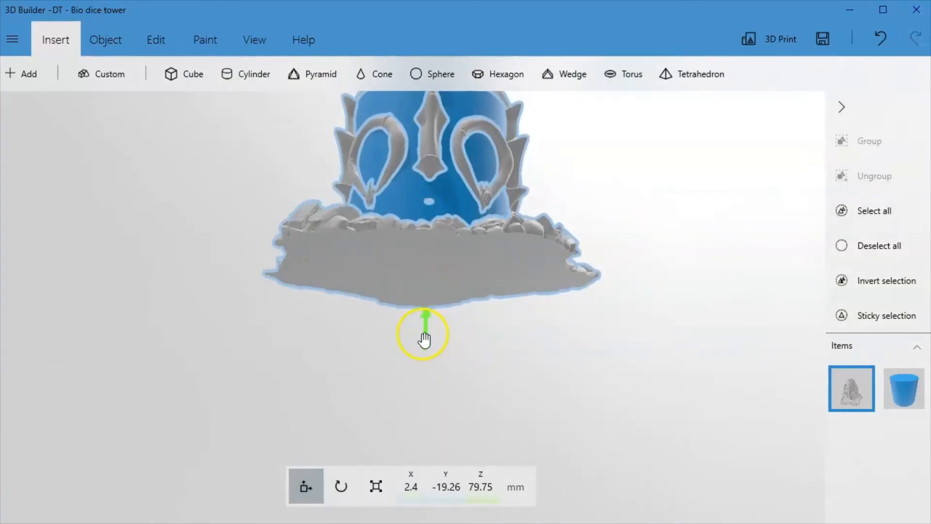
{"action": "key", "text": "ctrl+z"}
{"action": "left_click", "coordinate": [403, 187]}
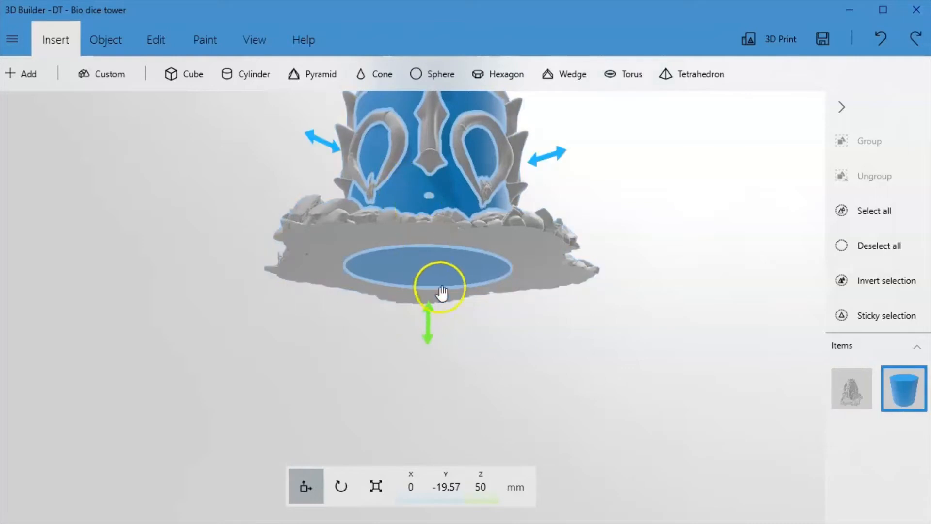
{"action": "left_click_drag", "start_coordinate": [426, 323], "coordinate": [426, 350]}
{"action": "right_click_drag", "start_coordinate": [671, 219], "coordinate": [669, 187]}
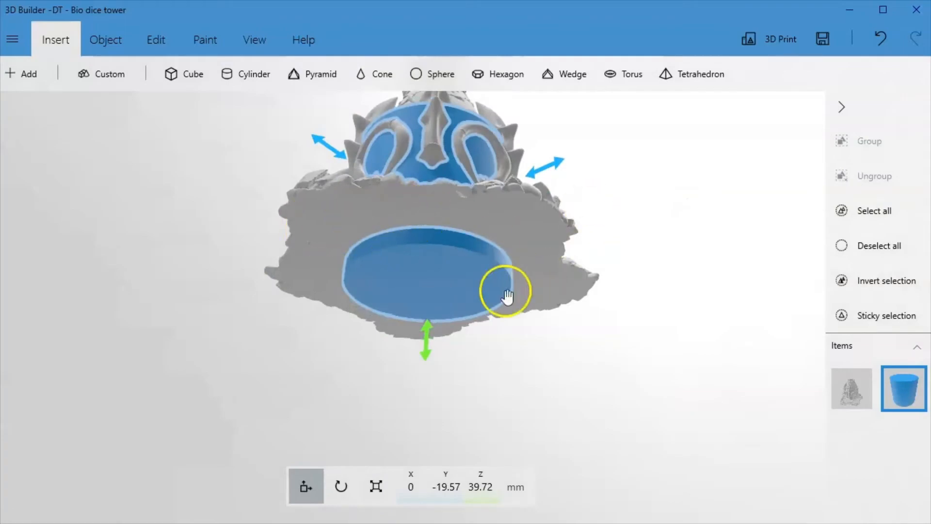
Insert a cone primitive and scale it up uniformly until it is much larger than the tower.
{"action": "right_click_drag", "start_coordinate": [503, 290], "coordinate": [705, 353]}
{"action": "right_click_drag", "start_coordinate": [632, 257], "coordinate": [343, 287]}
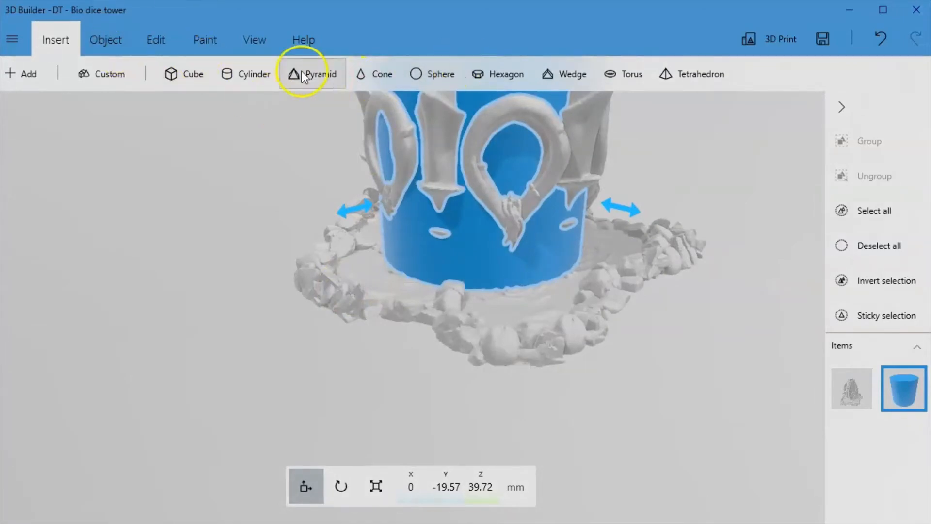
{"action": "left_click", "coordinate": [382, 83]}
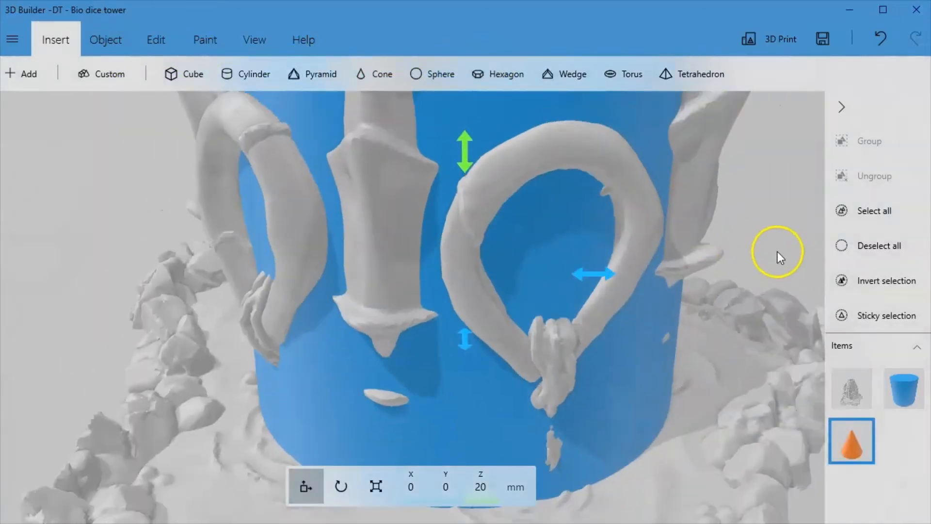
{"action": "scroll", "coordinate": [652, 283], "scroll_direction": "down", "scroll_amount": 6}
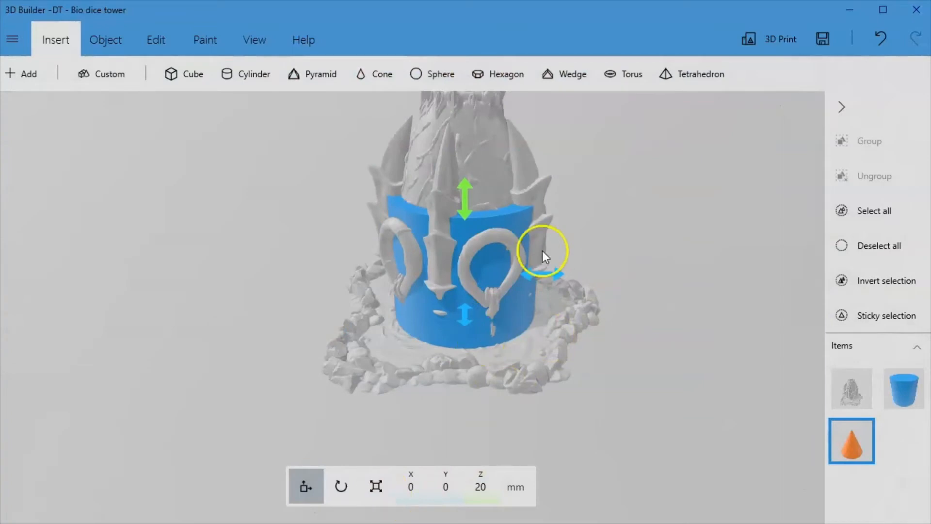
{"action": "scroll", "coordinate": [641, 275], "scroll_direction": "down", "scroll_amount": 4}
{"action": "right_click_drag", "start_coordinate": [620, 251], "coordinate": [621, 299]}
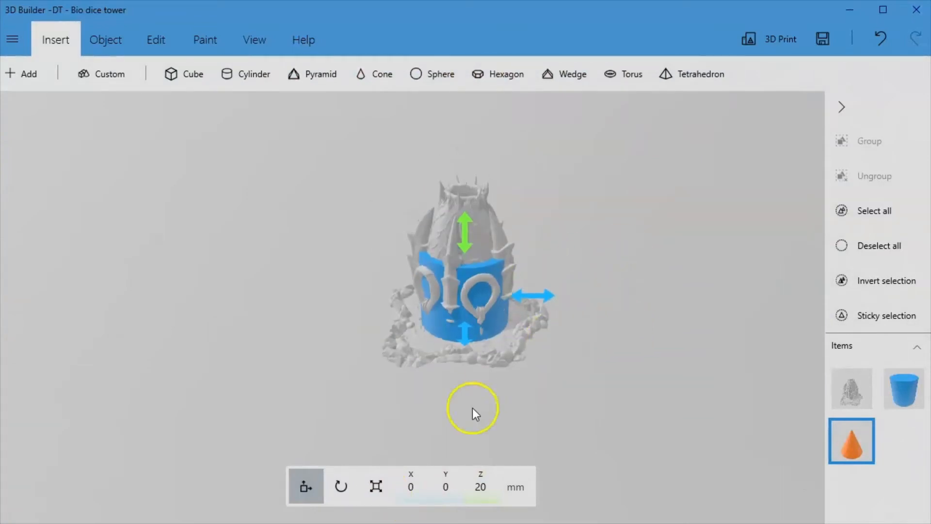
{"action": "left_click", "coordinate": [376, 486]}
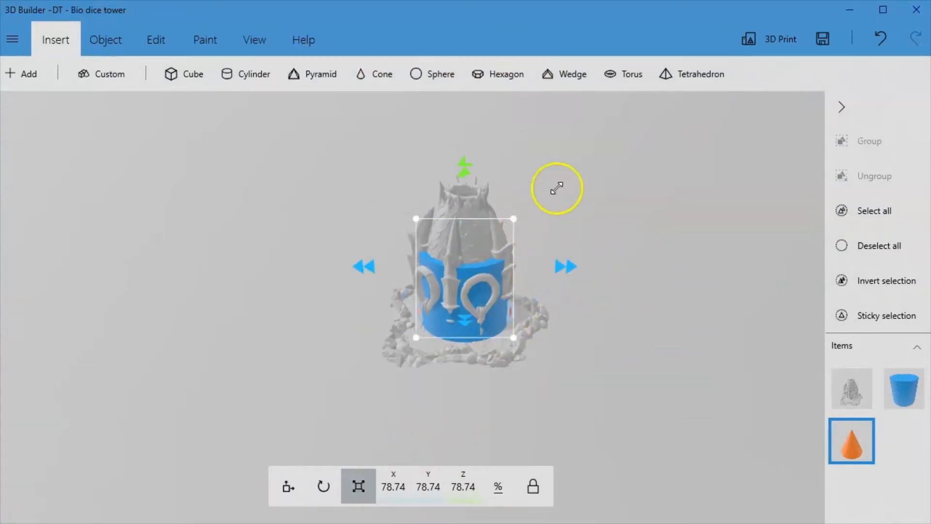
{"action": "left_click_drag", "start_coordinate": [557, 188], "coordinate": [606, 104]}
Rotate the enlarged cone upside down so its tip points towards the base.
{"action": "left_click", "coordinate": [321, 485]}
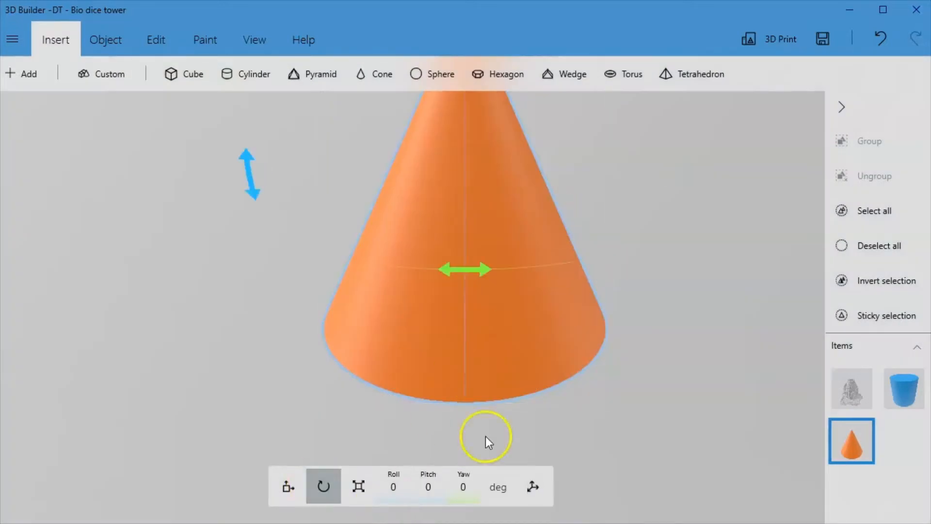
{"action": "scroll", "coordinate": [441, 256], "scroll_direction": "down", "scroll_amount": 3}
{"action": "left_click_drag", "start_coordinate": [301, 208], "coordinate": [611, 202]}
{"action": "left_click_drag", "start_coordinate": [722, 316], "coordinate": [479, 302]}
Align the cone with the cylinder by giving it the cylinder's Y position, -19.5659 mm.
{"action": "left_click", "coordinate": [441, 296]}
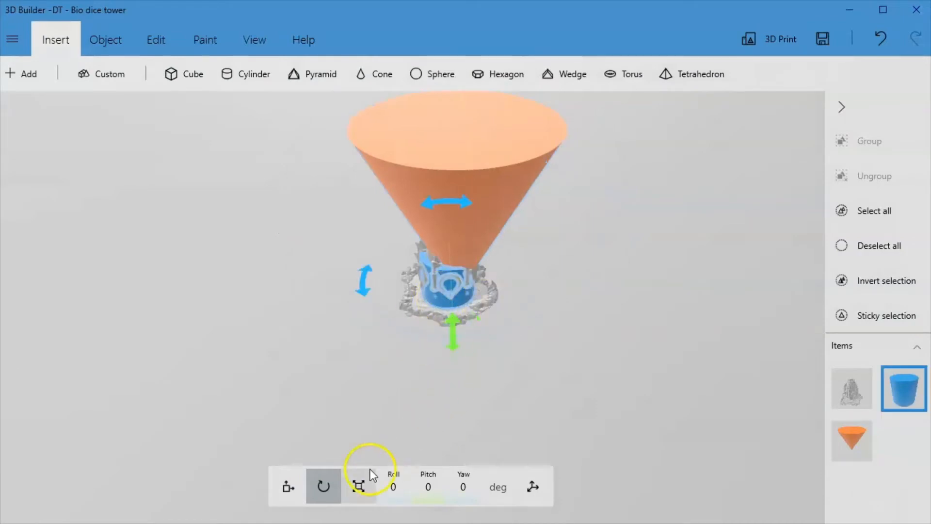
{"action": "left_click", "coordinate": [289, 491]}
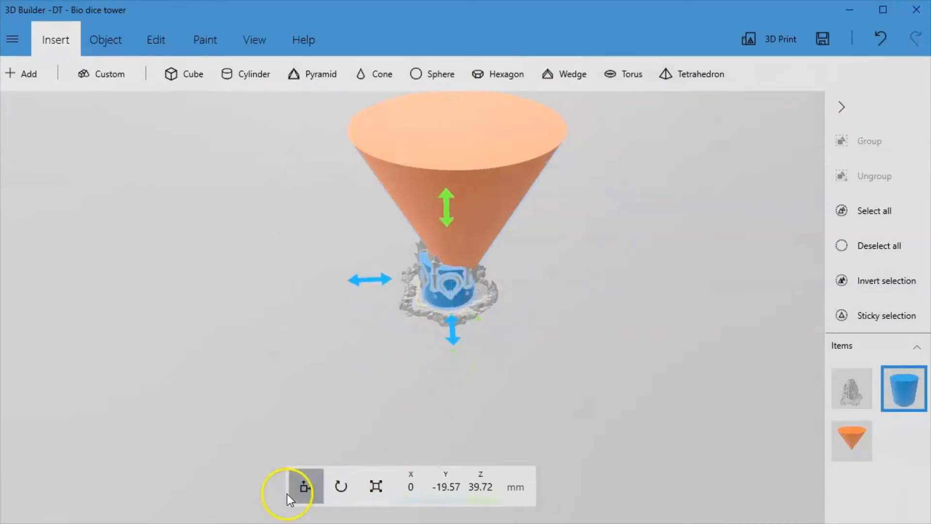
{"action": "left_click", "coordinate": [452, 486]}
{"action": "left_click", "coordinate": [513, 150]}
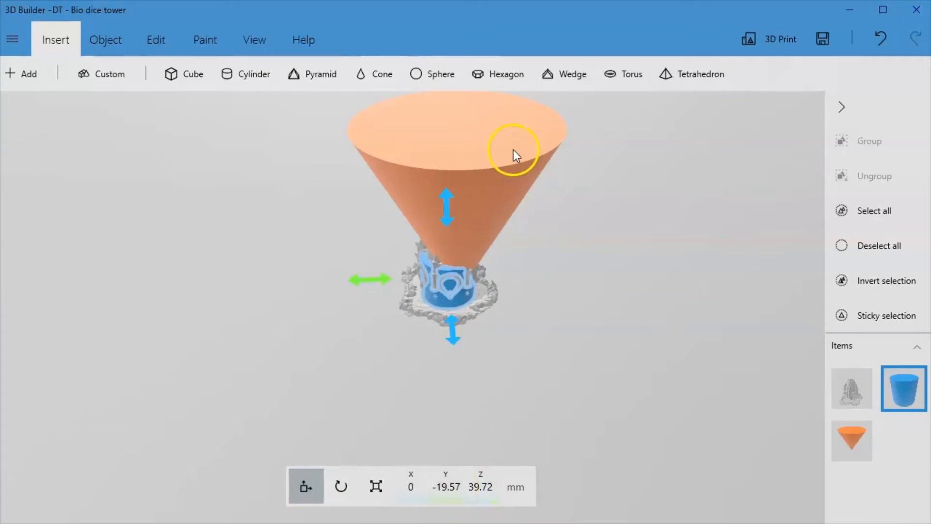
{"action": "left_click", "coordinate": [513, 176]}
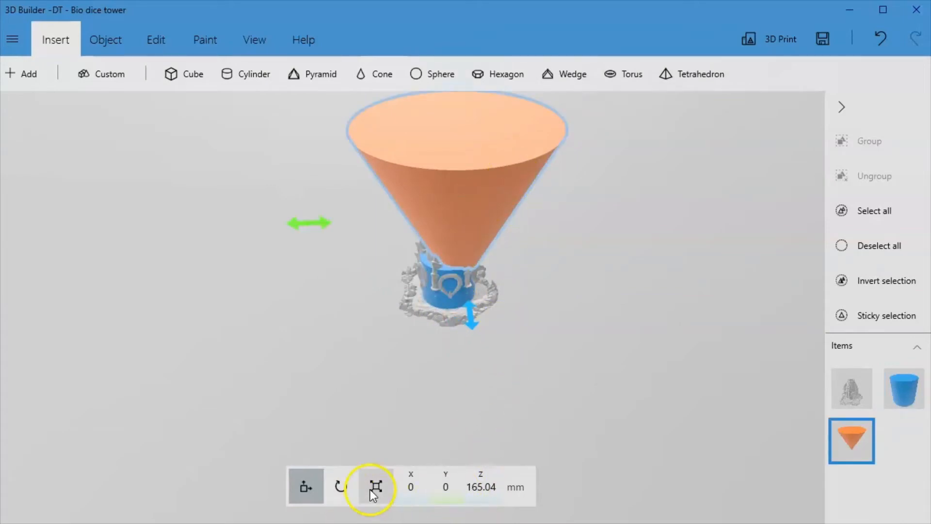
{"action": "left_click", "coordinate": [435, 491]}
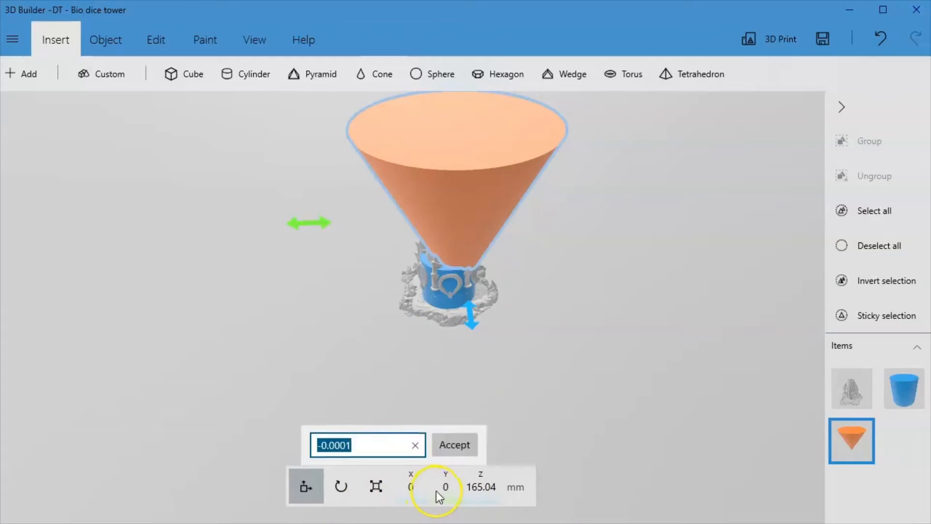
{"action": "key", "text": "End"}
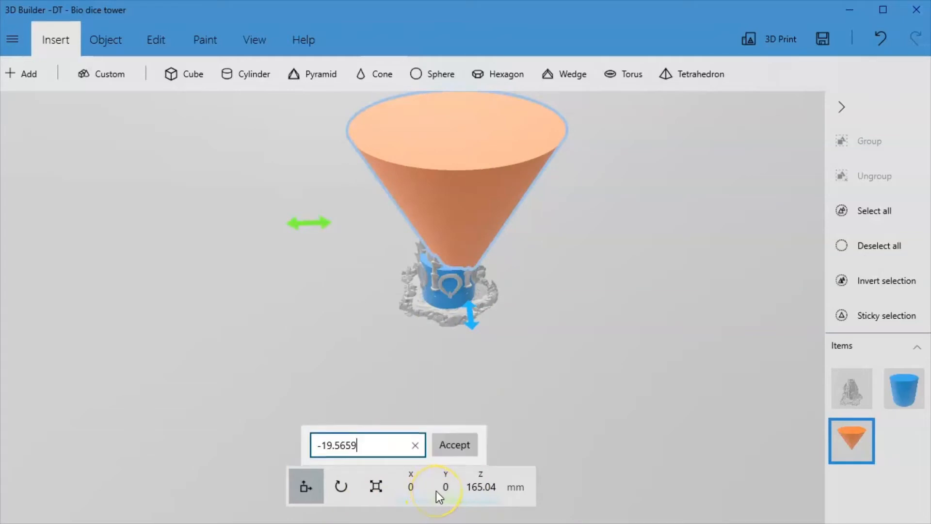
{"action": "left_click", "coordinate": [465, 443]}
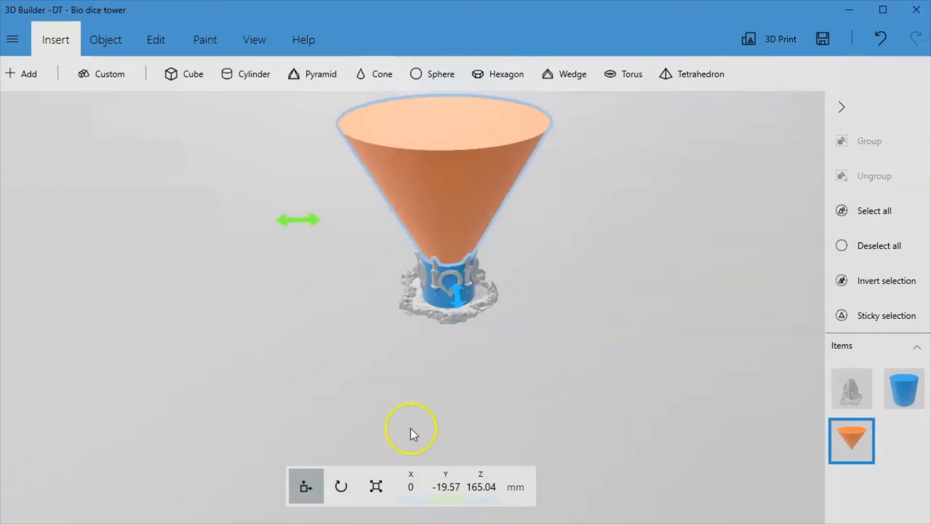
Lower the inverted cone through the cylinder and the base to about Z 71.89 mm, leaving a thin cylinder band above the base.
{"action": "left_click_drag", "start_coordinate": [580, 362], "coordinate": [625, 264]}
{"action": "scroll", "coordinate": [602, 322], "scroll_direction": "up", "scroll_amount": 3}
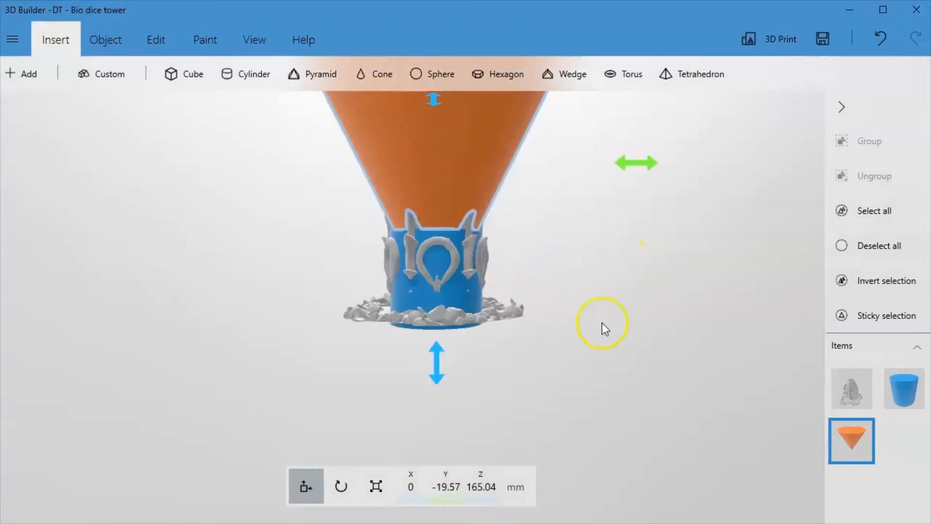
{"action": "left_click_drag", "start_coordinate": [436, 361], "coordinate": [749, 398]}
{"action": "left_click_drag", "start_coordinate": [81, 356], "coordinate": [557, 332]}
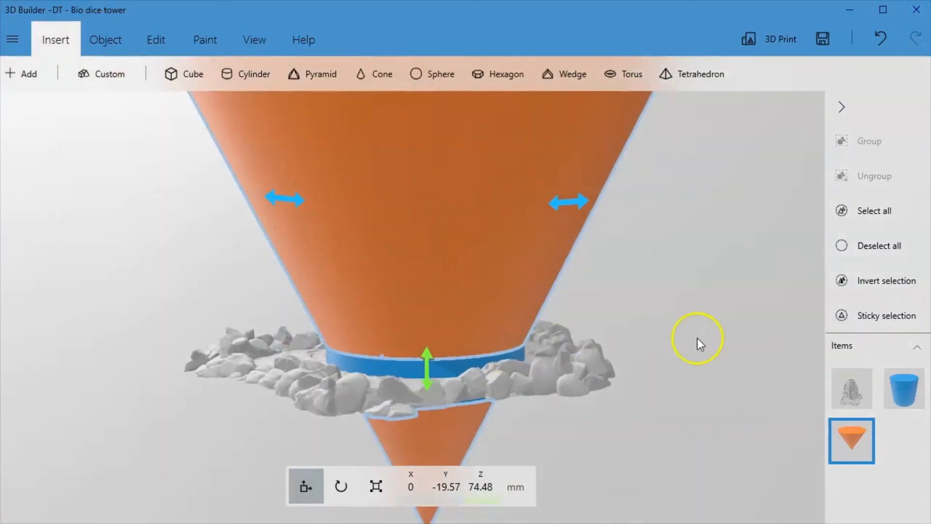
{"action": "left_click_drag", "start_coordinate": [697, 339], "coordinate": [703, 298]}
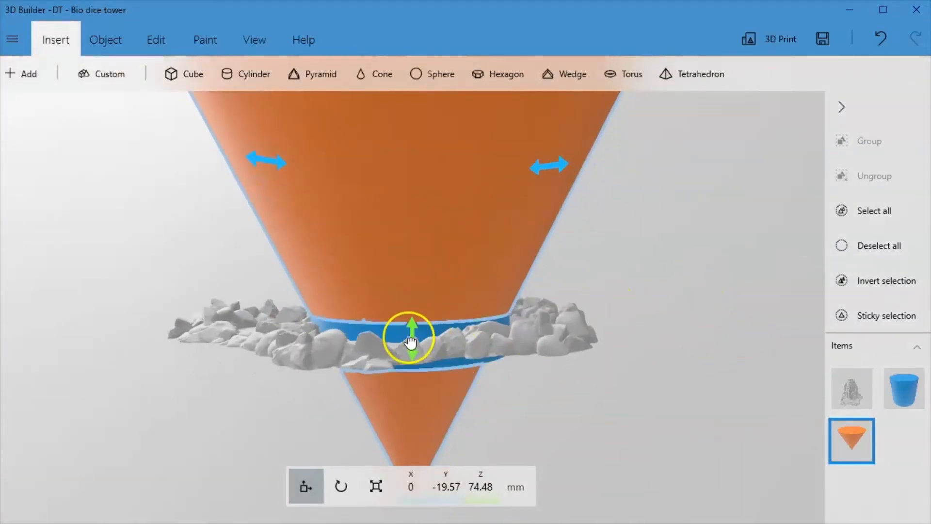
{"action": "mouse_move", "coordinate": [412, 342]}
{"action": "left_mouse_down"}
{"action": "mouse_move", "coordinate": [414, 353]}
{"action": "mouse_move", "coordinate": [404, 348]}
{"action": "left_mouse_up"}
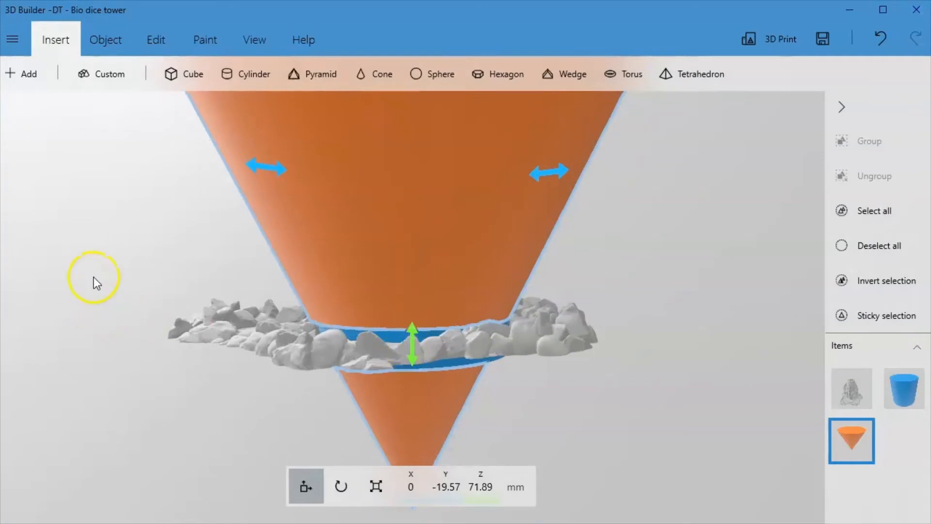
Inspect the band where the inverted cone meets the cylinder above the rocky base from several sides.
{"action": "left_click_drag", "start_coordinate": [91, 279], "coordinate": [1, 408]}
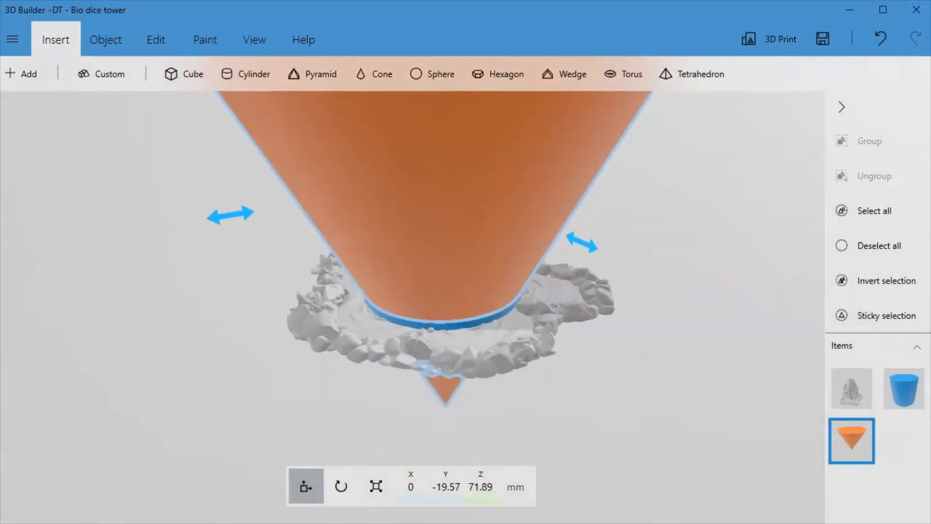
{"action": "scroll", "coordinate": [420, 341], "scroll_direction": "up", "scroll_amount": 5}
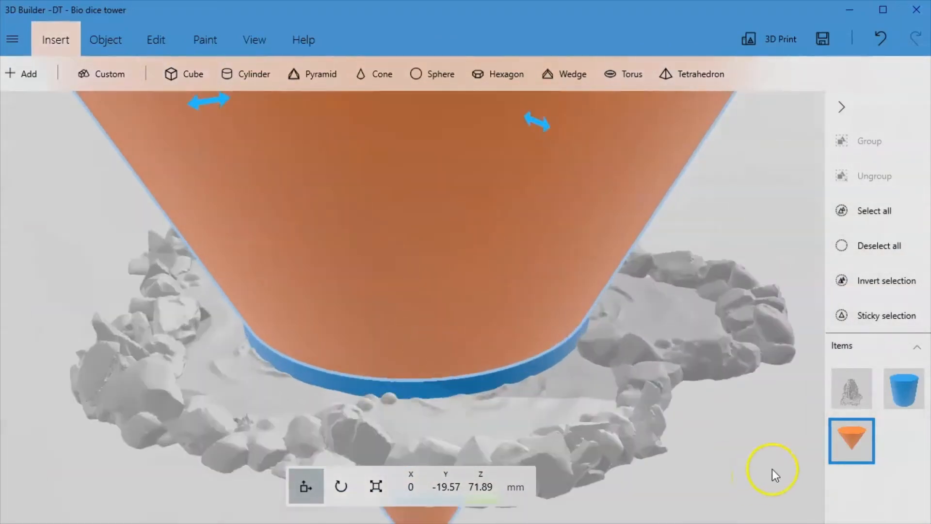
{"action": "left_click_drag", "start_coordinate": [772, 469], "coordinate": [513, 411]}
{"action": "scroll", "coordinate": [545, 440], "scroll_direction": "up", "scroll_amount": 3}
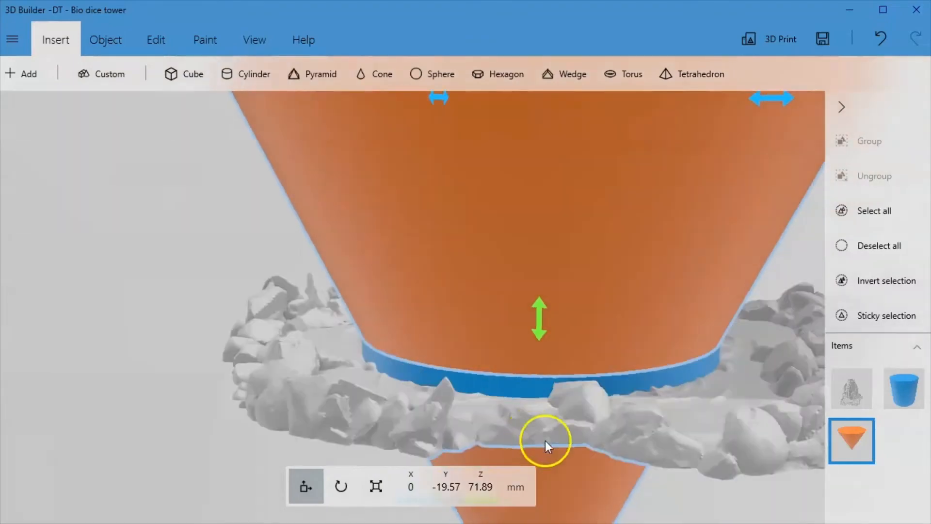
{"action": "left_click_drag", "start_coordinate": [546, 438], "coordinate": [333, 277]}
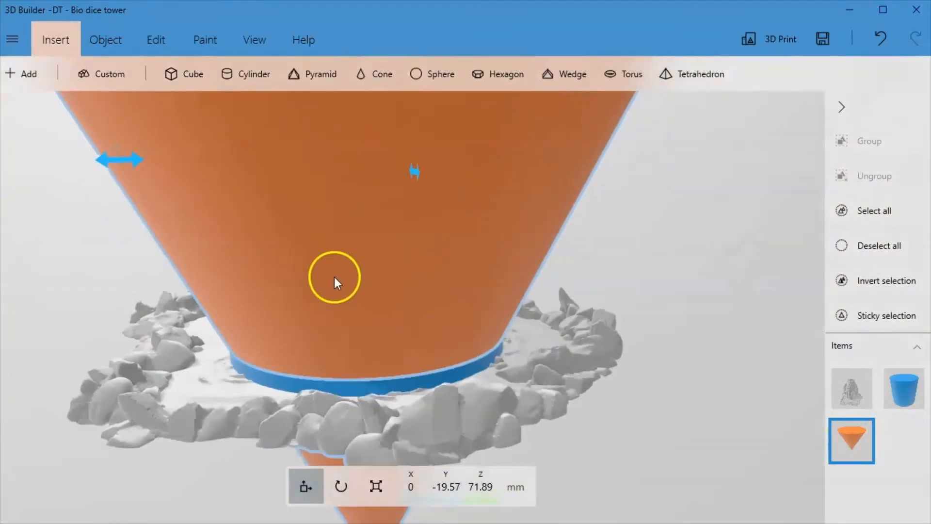
Group the inverted cone and the cylinder into one object.
{"action": "scroll", "coordinate": [333, 277], "scroll_direction": "down", "scroll_amount": 5}
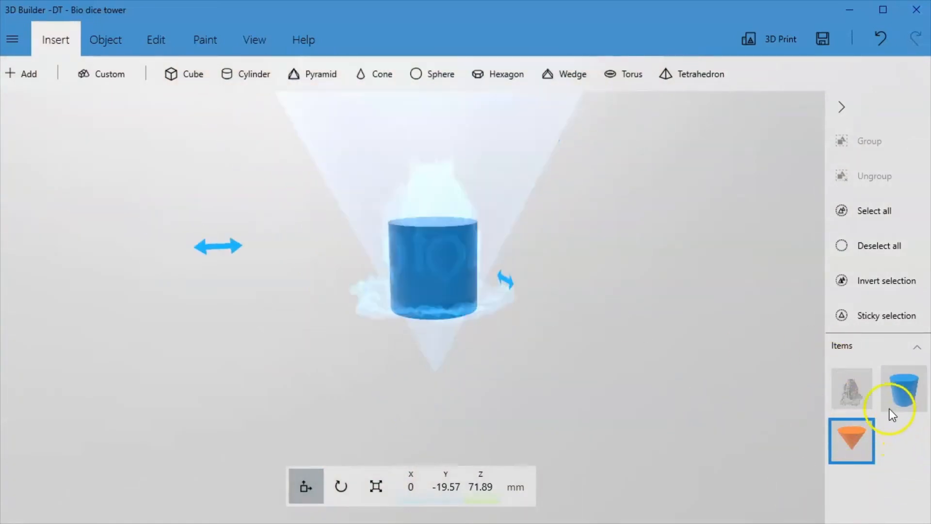
{"action": "left_click", "coordinate": [890, 408], "text": "ctrl"}
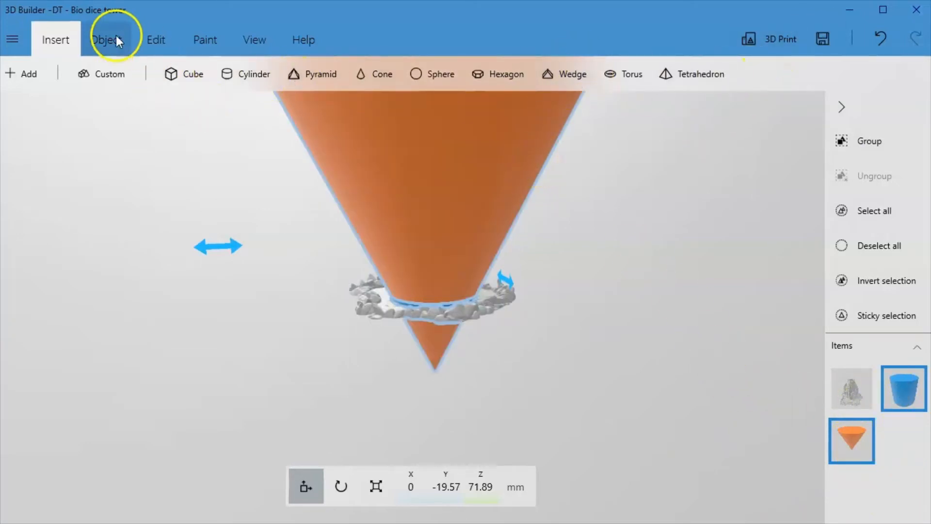
{"action": "left_click", "coordinate": [869, 138]}
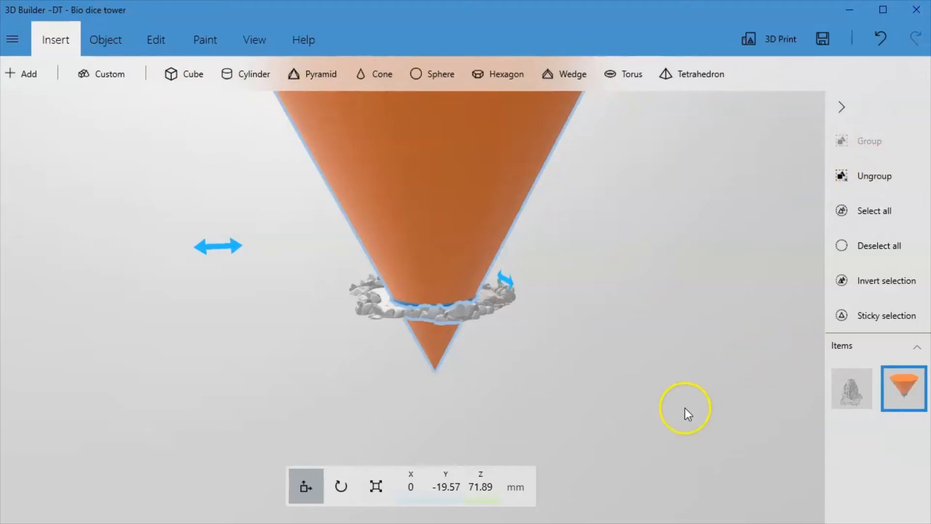
Intersect the grouped cone and cylinder with the dice tower to trim away the rocky base.
{"action": "right_click_drag", "start_coordinate": [638, 359], "coordinate": [543, 367]}
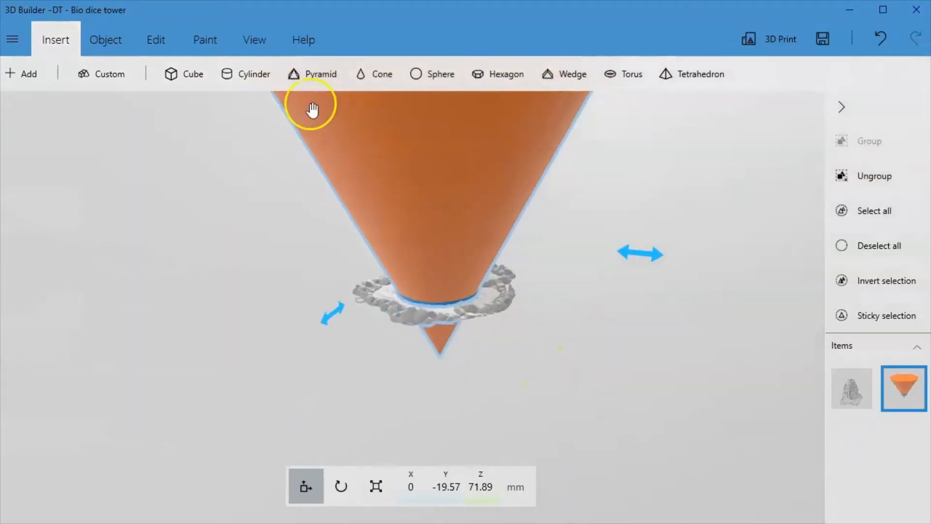
{"action": "left_click", "coordinate": [148, 30]}
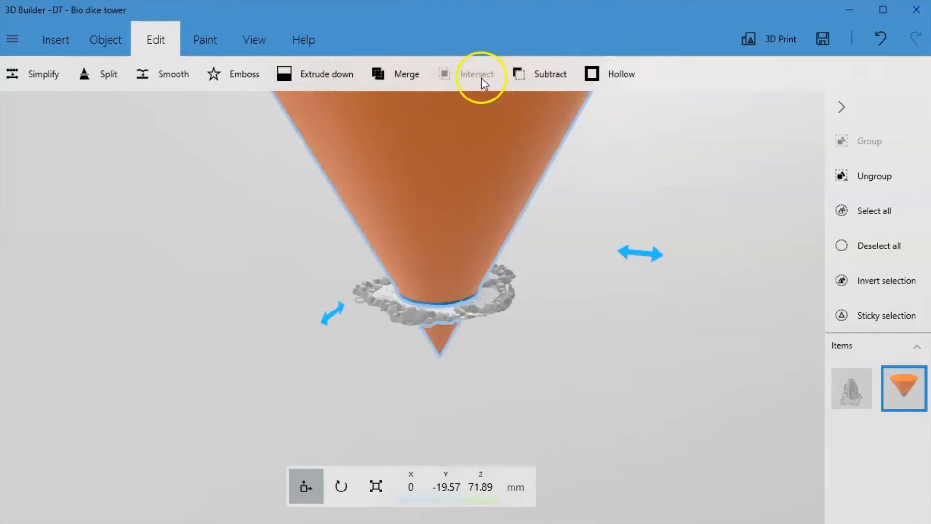
{"action": "left_click", "coordinate": [490, 304], "text": "ctrl"}
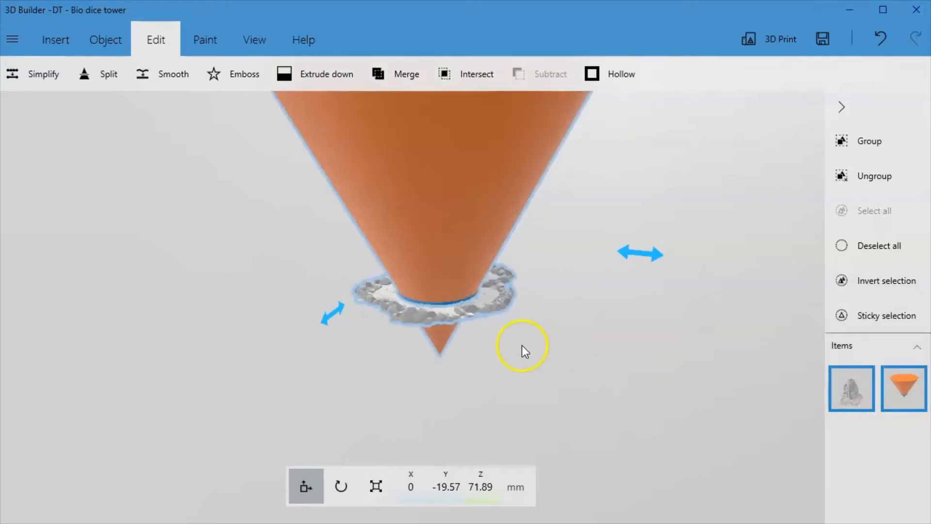
{"action": "left_click", "coordinate": [476, 75]}
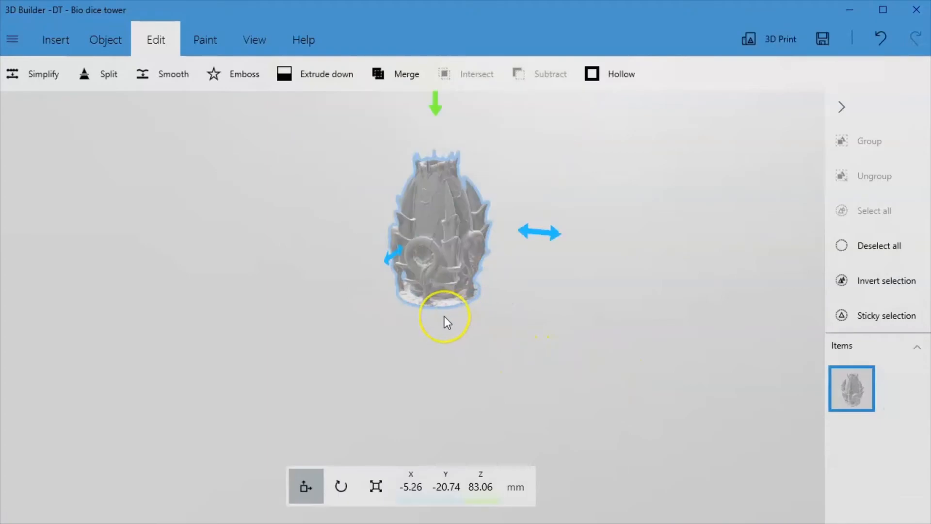
Inspect the trimmed tower from all sides, checking the round bottom edge, the ring openings and the top opening.
{"action": "scroll", "coordinate": [562, 377], "scroll_direction": "up", "scroll_amount": 5}
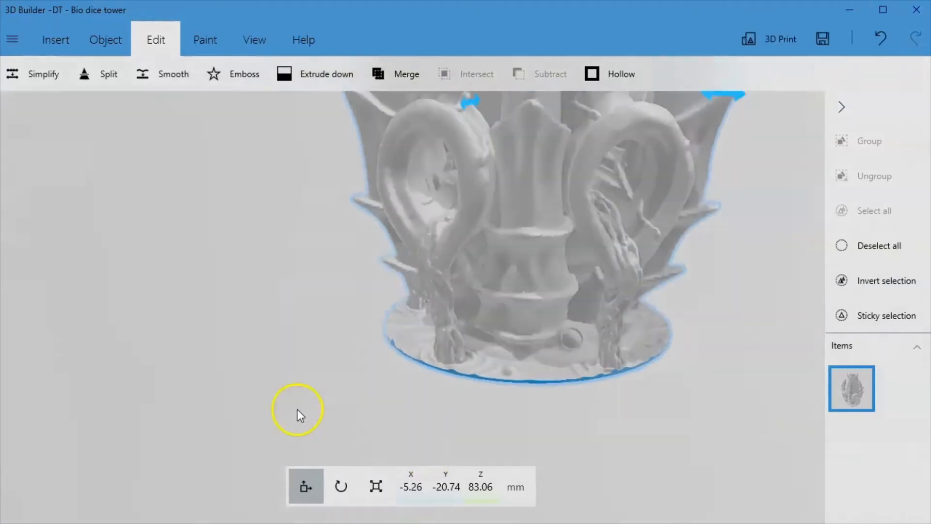
{"action": "scroll", "coordinate": [145, 374], "scroll_direction": "up", "scroll_amount": 3}
{"action": "left_click_drag", "start_coordinate": [145, 374], "coordinate": [869, 312]}
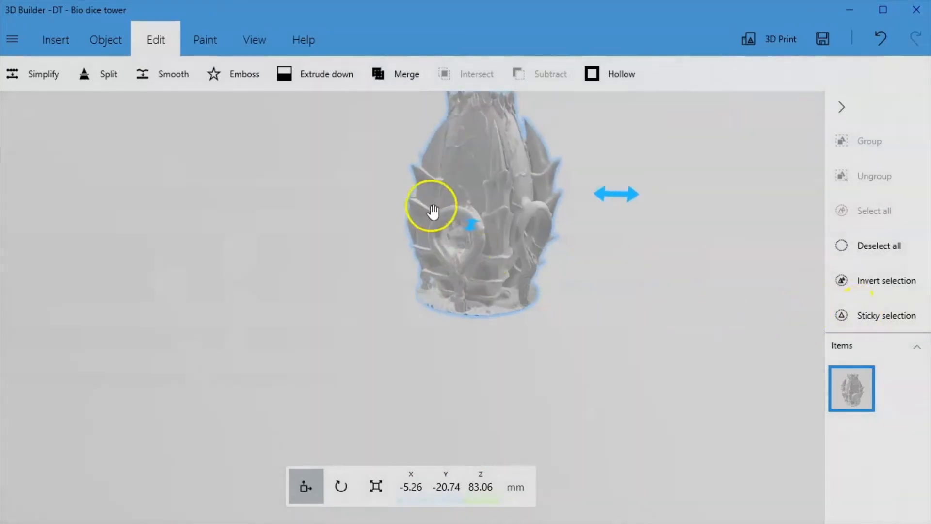
{"action": "scroll", "coordinate": [430, 208], "scroll_direction": "up", "scroll_amount": 2}
{"action": "scroll", "coordinate": [431, 206], "scroll_direction": "up", "scroll_amount": 5}
{"action": "scroll", "coordinate": [457, 392], "scroll_direction": "down", "scroll_amount": 4}
{"action": "left_click_drag", "start_coordinate": [457, 392], "coordinate": [385, 347]}
{"action": "scroll", "coordinate": [479, 322], "scroll_direction": "down", "scroll_amount": 1}
{"action": "scroll", "coordinate": [451, 264], "scroll_direction": "up", "scroll_amount": 4}
{"action": "left_click_drag", "start_coordinate": [451, 264], "coordinate": [0, 363]}
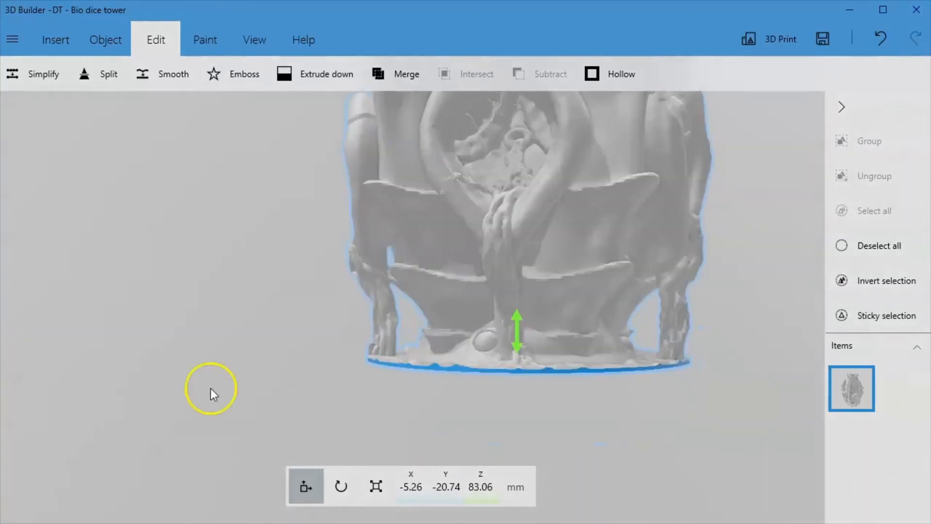
{"action": "left_click_drag", "start_coordinate": [748, 430], "coordinate": [514, 382]}
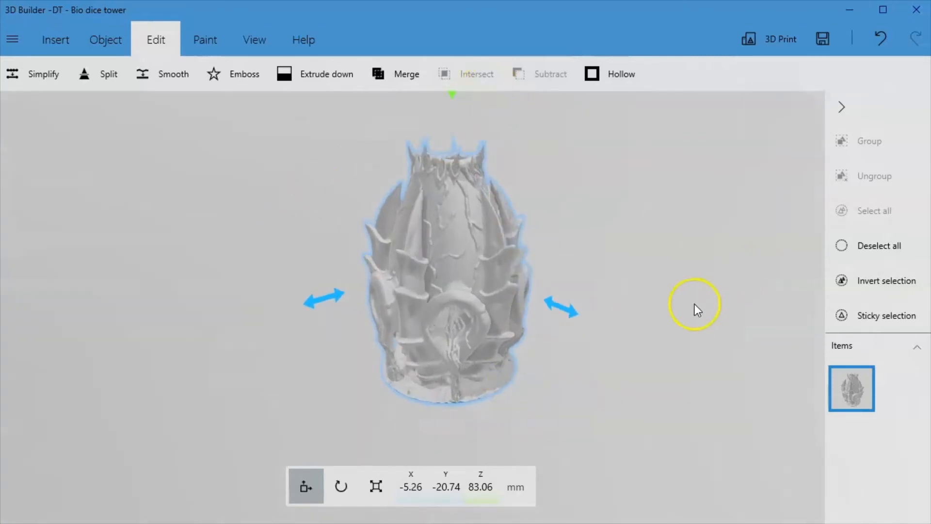
{"action": "left_click_drag", "start_coordinate": [694, 304], "coordinate": [57, 301]}
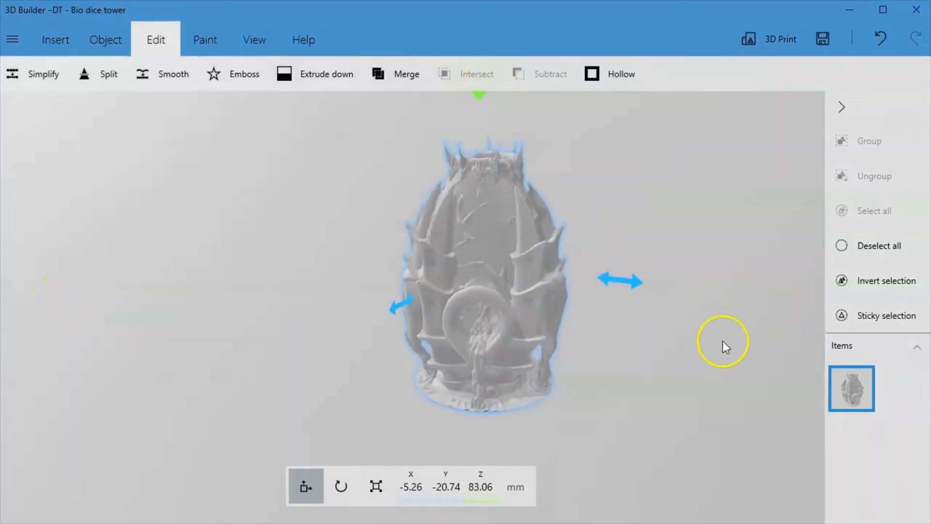
{"action": "left_click_drag", "start_coordinate": [722, 342], "coordinate": [408, 399]}
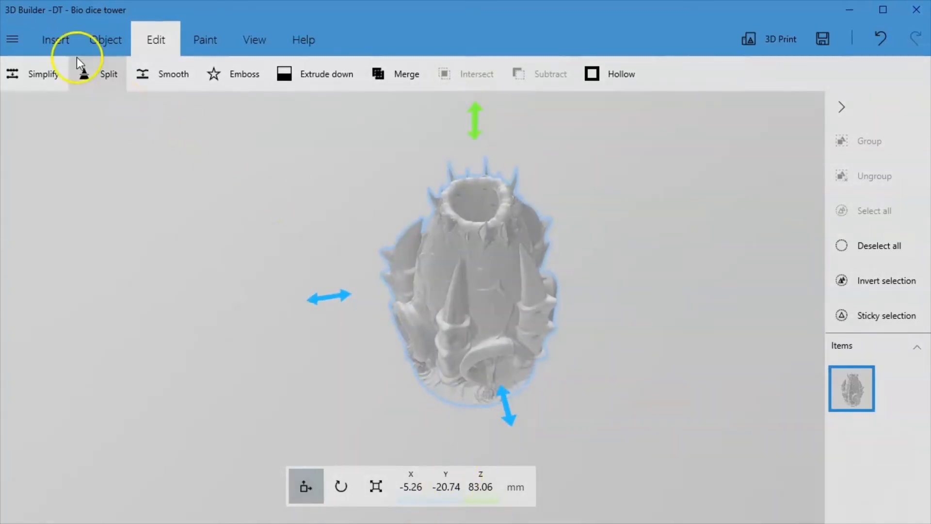
Insert a cylinder and place it over the tower's top opening at about X -5.26, Y -15.01, Z 155.77 mm.
{"action": "left_click", "coordinate": [55, 41]}
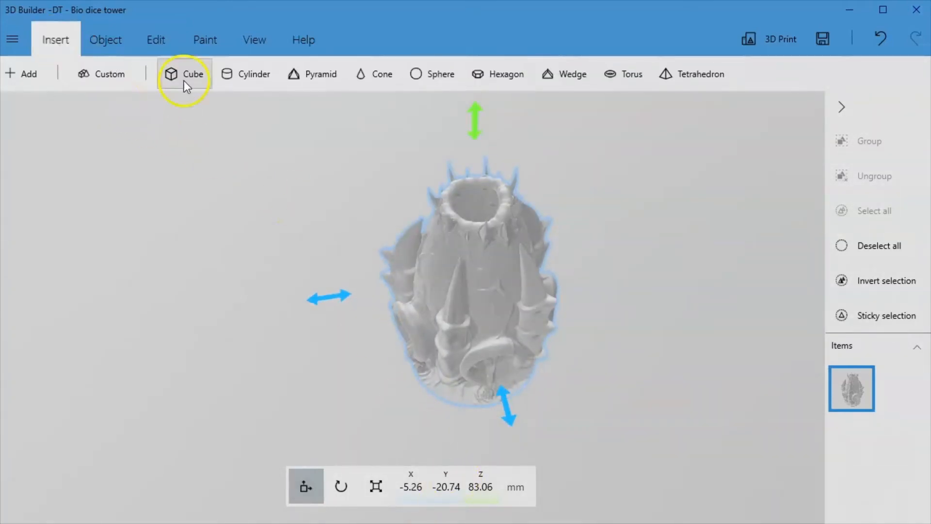
{"action": "left_click", "coordinate": [249, 74]}
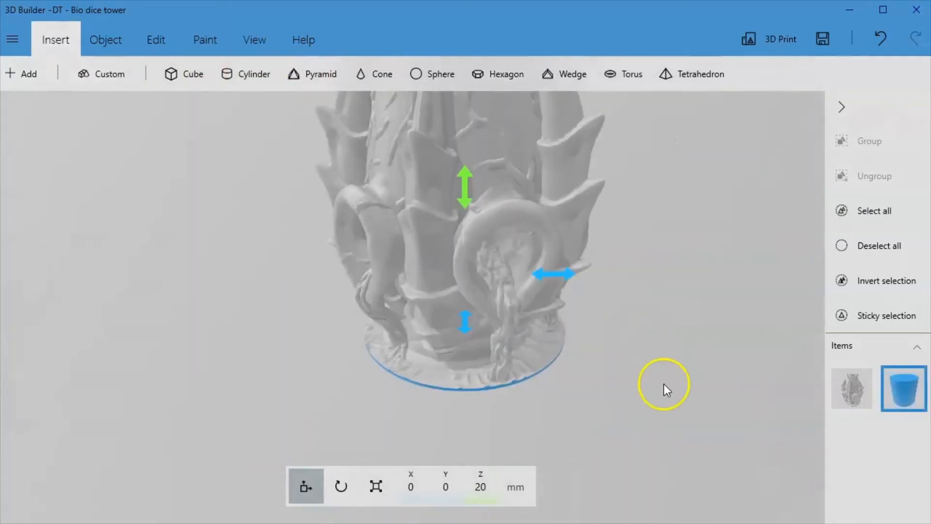
{"action": "left_click_drag", "start_coordinate": [664, 384], "coordinate": [468, 138]}
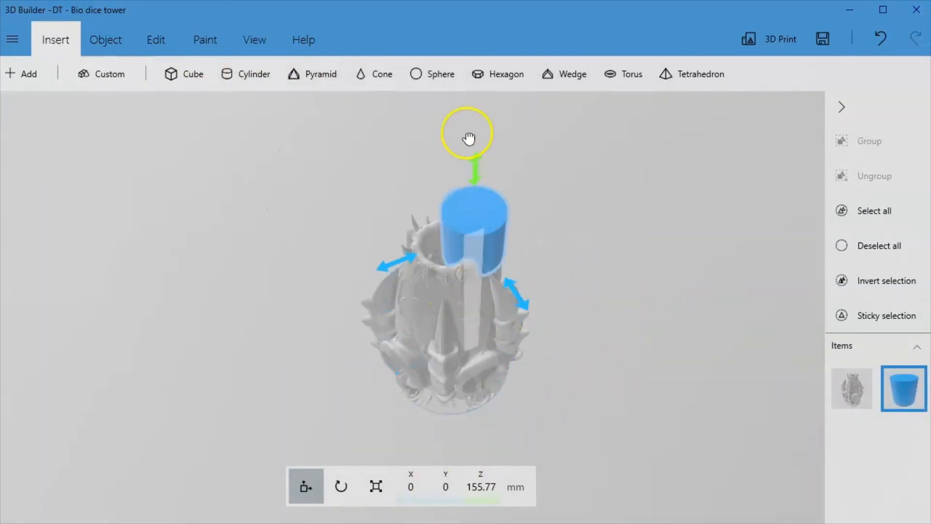
{"action": "left_click_drag", "start_coordinate": [399, 258], "coordinate": [364, 270]}
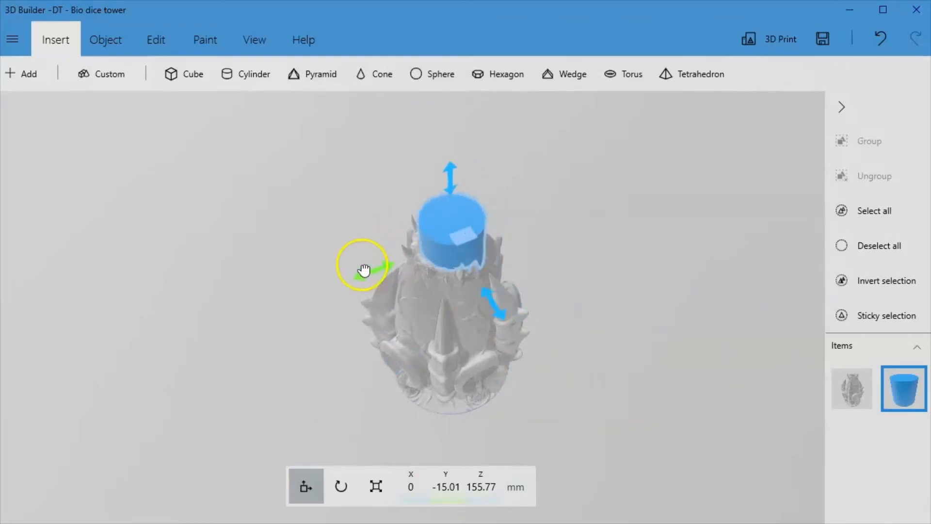
{"action": "left_click_drag", "start_coordinate": [495, 316], "coordinate": [476, 303]}
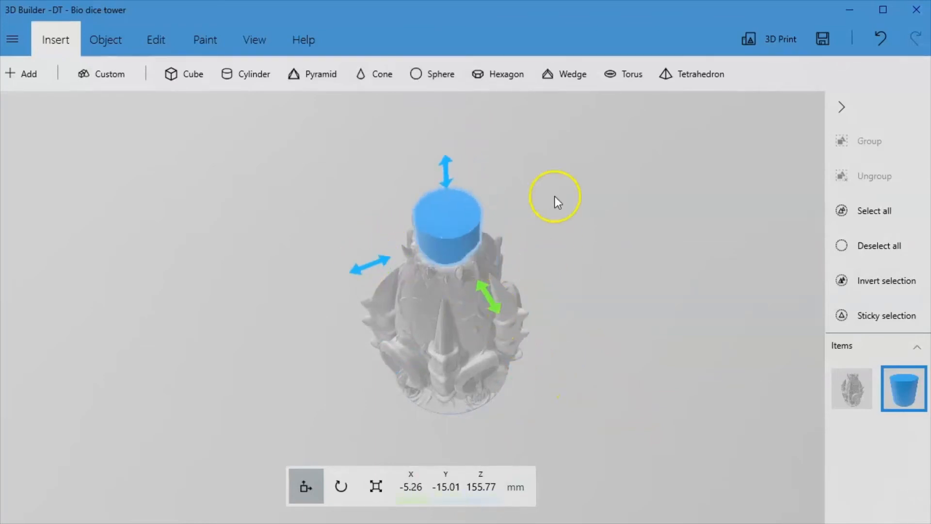
Resize the cylinder to 16 mm in X and Y without keeping its proportions.
{"action": "scroll", "coordinate": [492, 176], "scroll_direction": "up", "scroll_amount": 6}
{"action": "left_click_drag", "start_coordinate": [493, 176], "coordinate": [476, 379]}
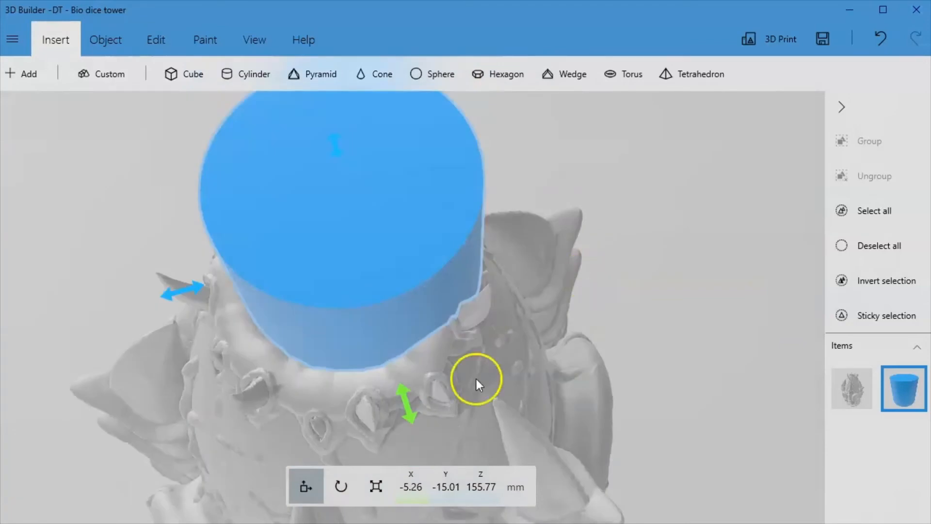
{"action": "left_click", "coordinate": [376, 486]}
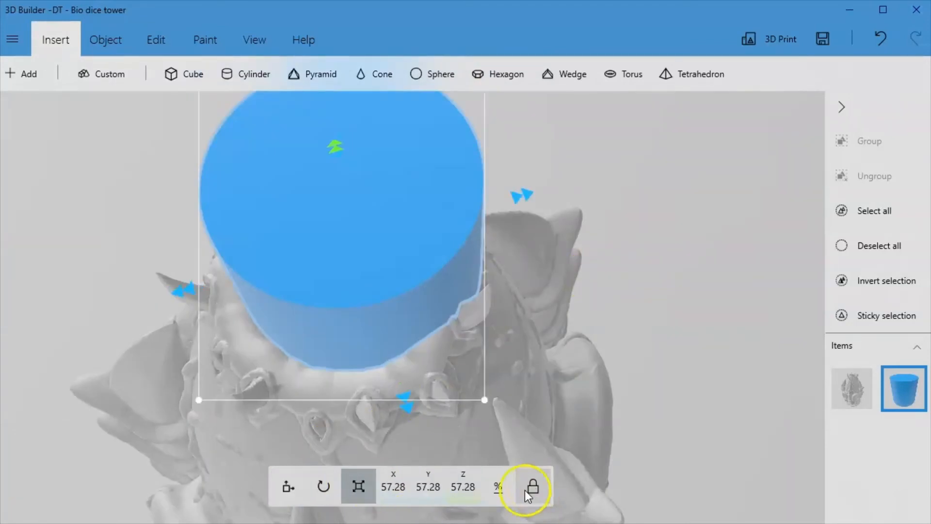
{"action": "left_click", "coordinate": [500, 486]}
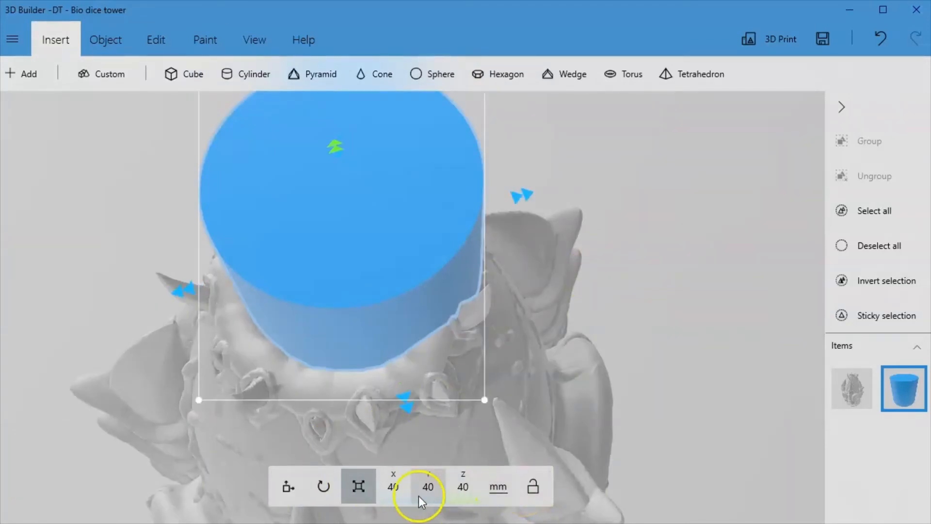
{"action": "left_click", "coordinate": [400, 487]}
{"action": "type", "text": "16"}
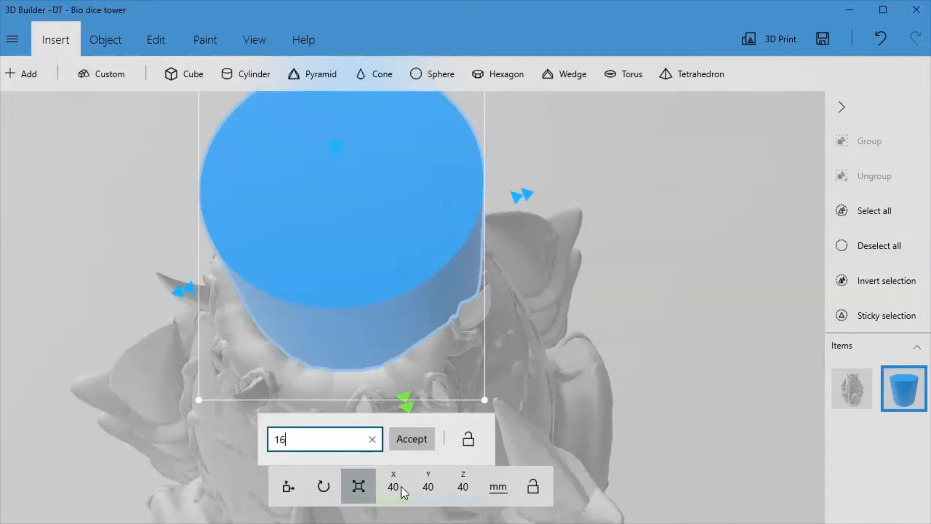
{"action": "key", "text": "Return"}
{"action": "left_click", "coordinate": [424, 496]}
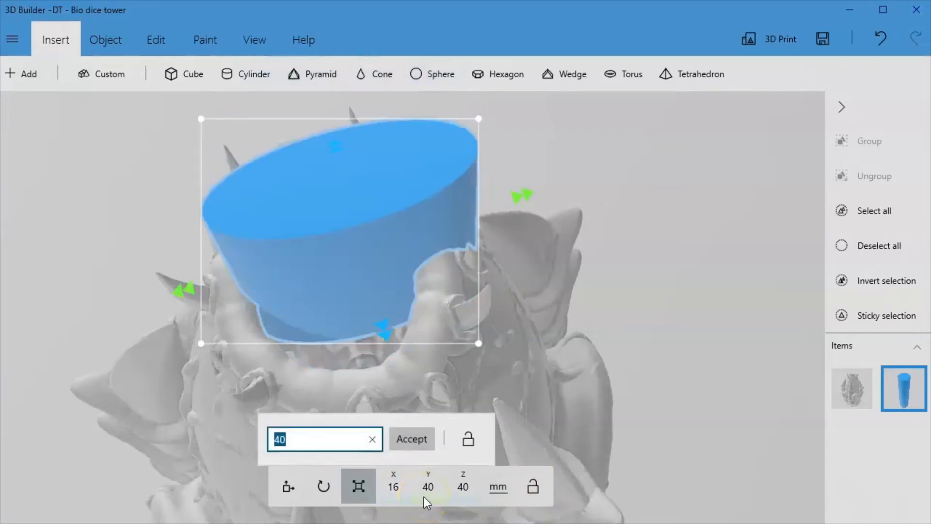
{"action": "type", "text": "16"}
{"action": "key", "text": "Return"}
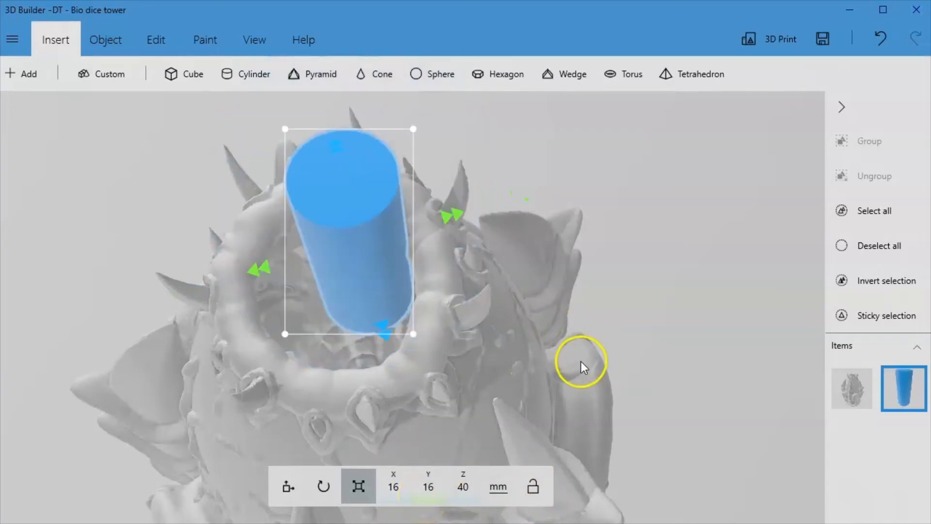
Centre the 16 mm cylinder in the tower's top opening at about X 1.18, Y -20.74 mm.
{"action": "right_click_drag", "start_coordinate": [648, 353], "coordinate": [718, 408]}
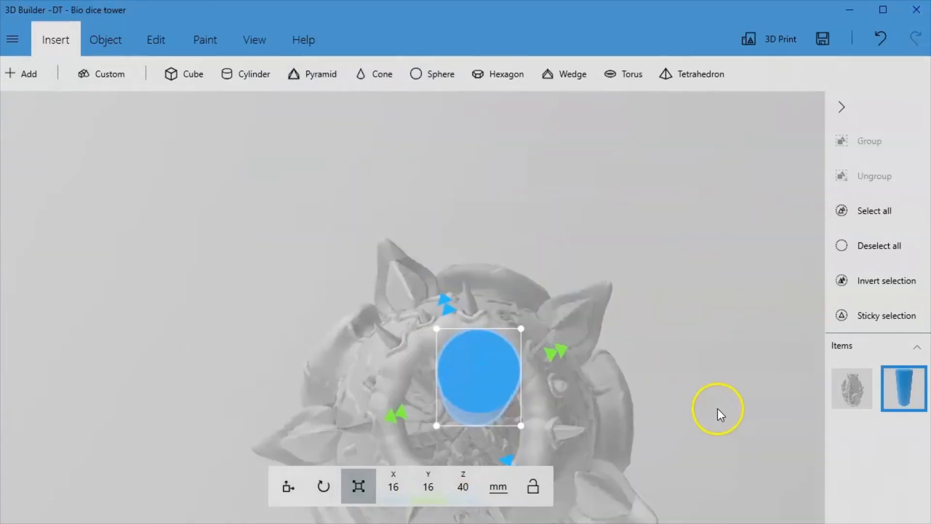
{"action": "scroll", "coordinate": [603, 400], "scroll_direction": "down", "scroll_amount": 2}
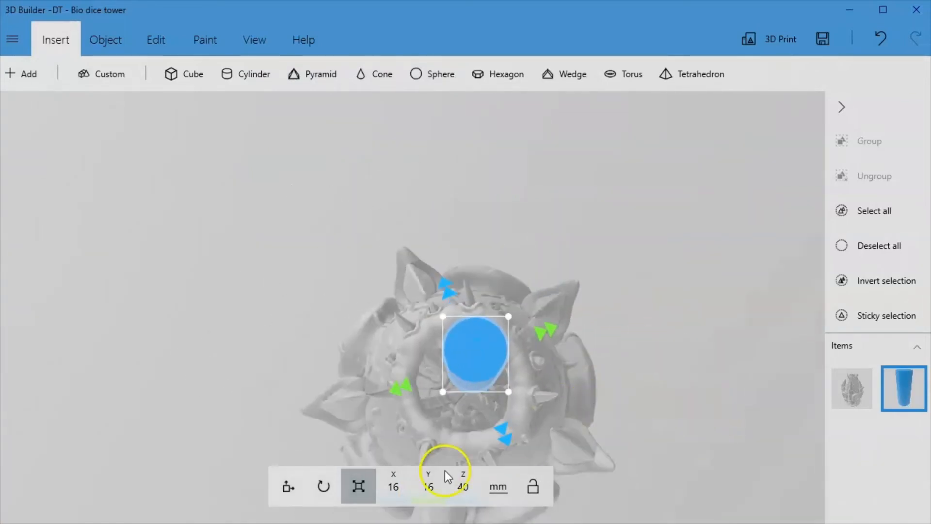
{"action": "left_click", "coordinate": [300, 495]}
{"action": "left_click_drag", "start_coordinate": [402, 383], "coordinate": [376, 386]}
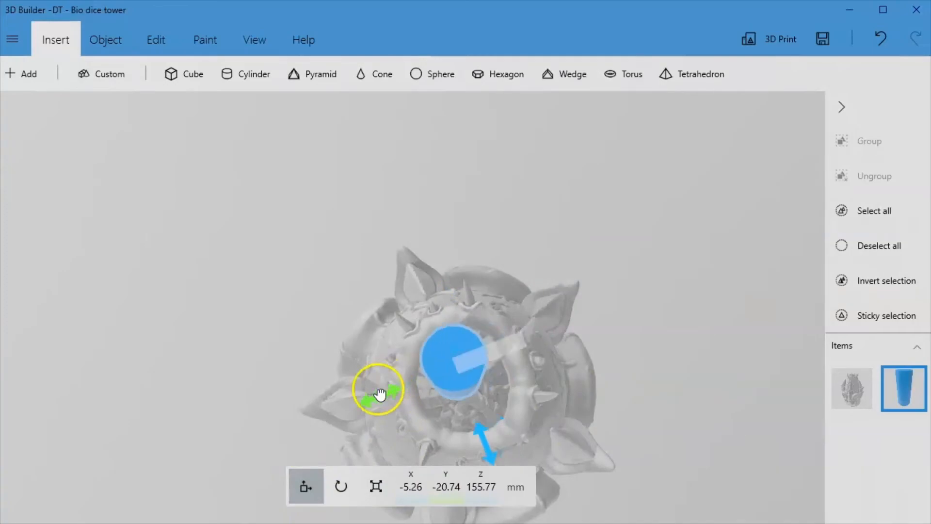
{"action": "left_click_drag", "start_coordinate": [493, 441], "coordinate": [515, 464]}
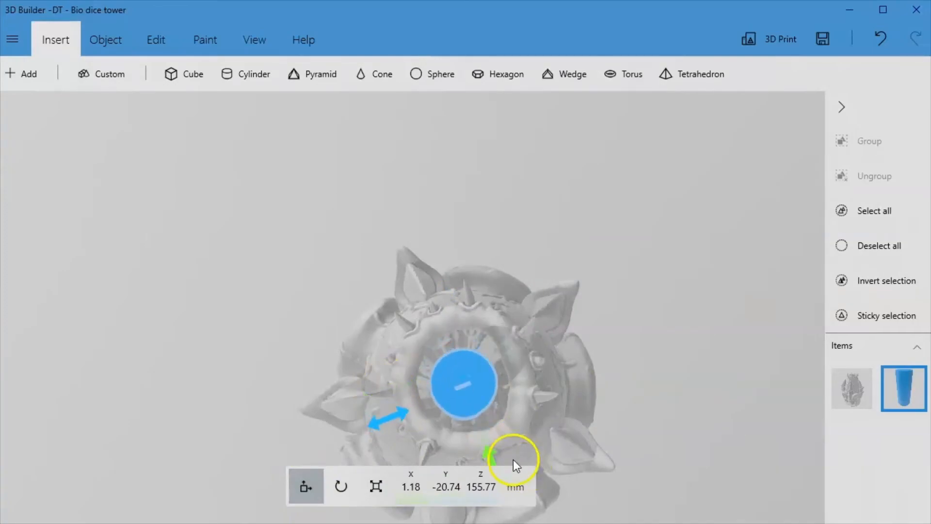
Lower the cylinder inside the tower to about Z 63.06 mm and roll it onto its side.
{"action": "scroll", "coordinate": [652, 423], "scroll_direction": "down", "scroll_amount": 4}
{"action": "left_click_drag", "start_coordinate": [644, 477], "coordinate": [550, 235]}
{"action": "left_click_drag", "start_coordinate": [482, 228], "coordinate": [504, 374]}
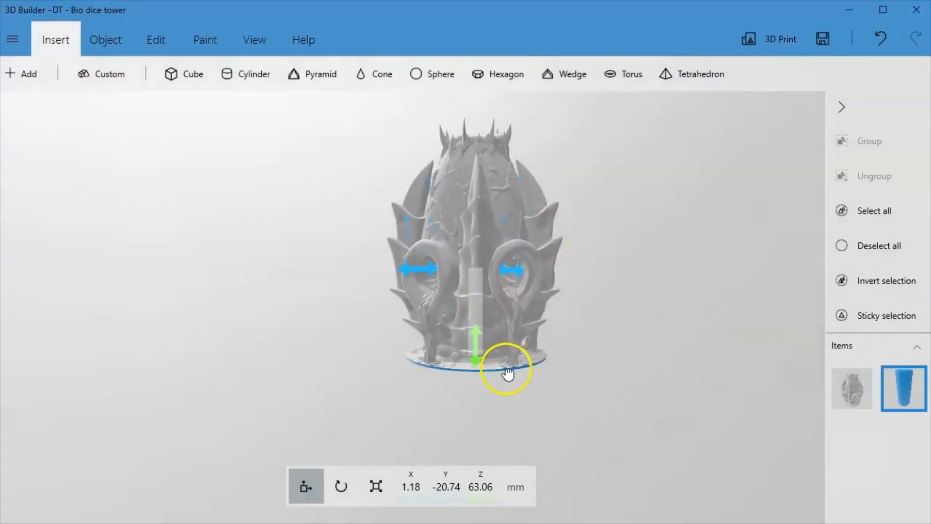
{"action": "left_click", "coordinate": [341, 486]}
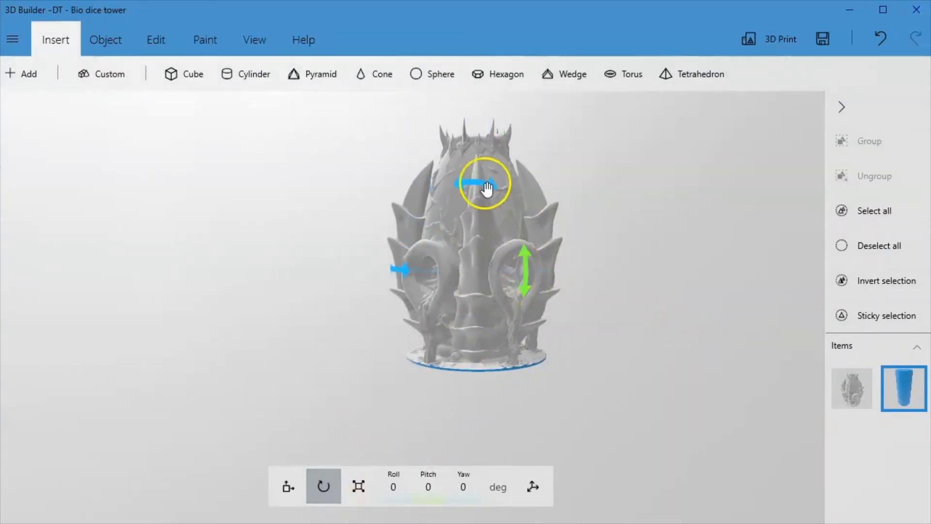
{"action": "left_click_drag", "start_coordinate": [488, 183], "coordinate": [514, 283]}
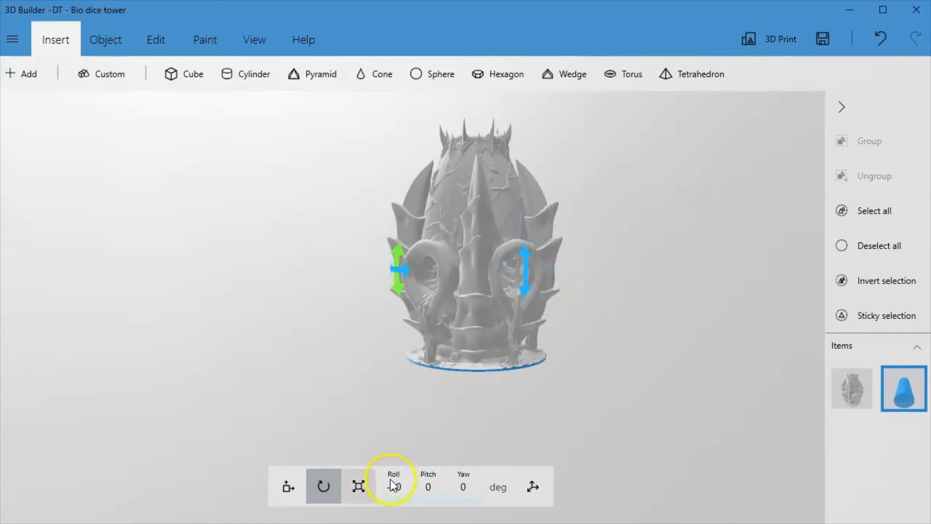
Move the horizontal cylinder out through the tower's side to about X -5.26, Y -79.92 mm.
{"action": "left_click", "coordinate": [294, 487]}
{"action": "left_click_drag", "start_coordinate": [519, 268], "coordinate": [534, 328]}
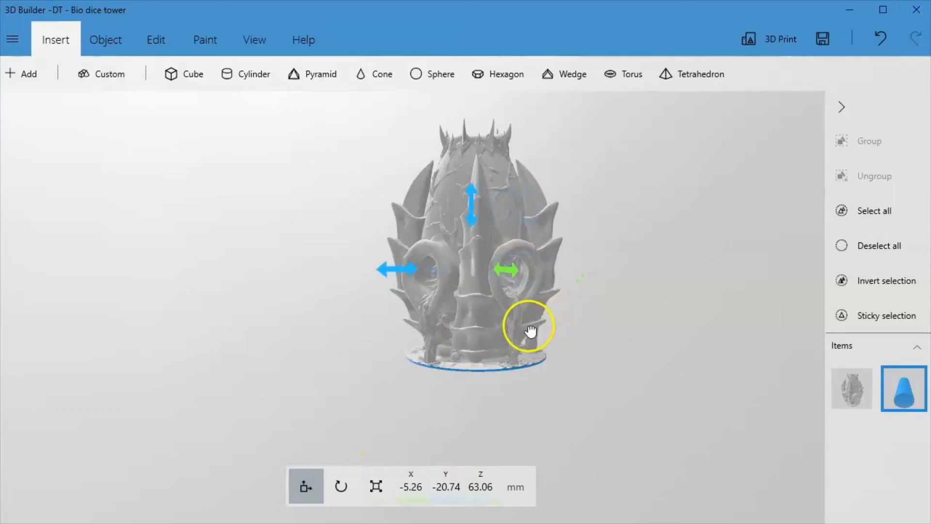
{"action": "left_click_drag", "start_coordinate": [381, 275], "coordinate": [114, 224]}
{"action": "scroll", "coordinate": [470, 392], "scroll_direction": "up", "scroll_amount": 5}
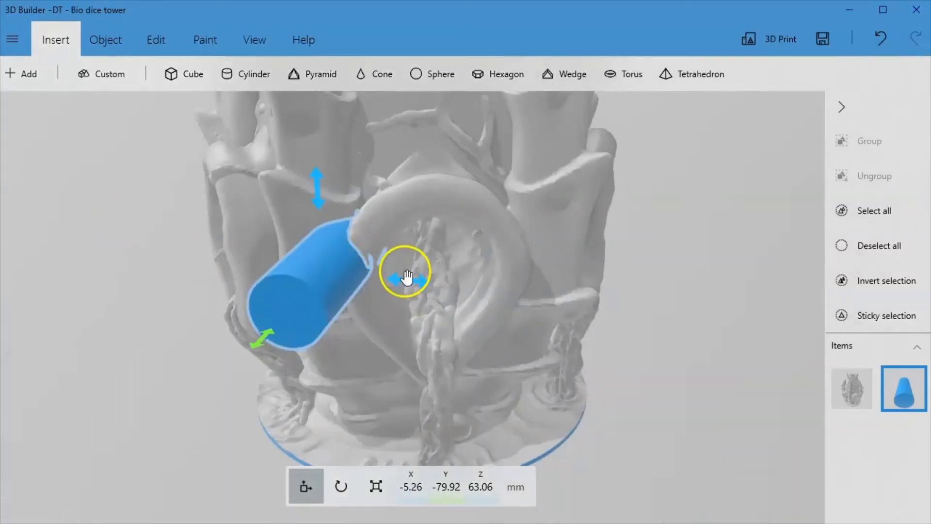
Shift the cylinder to about X 15.42 mm to compare it with the ring opening, and delete it.
{"action": "left_click_drag", "start_coordinate": [405, 270], "coordinate": [503, 291]}
{"action": "left_click_drag", "start_coordinate": [648, 379], "coordinate": [661, 357]}
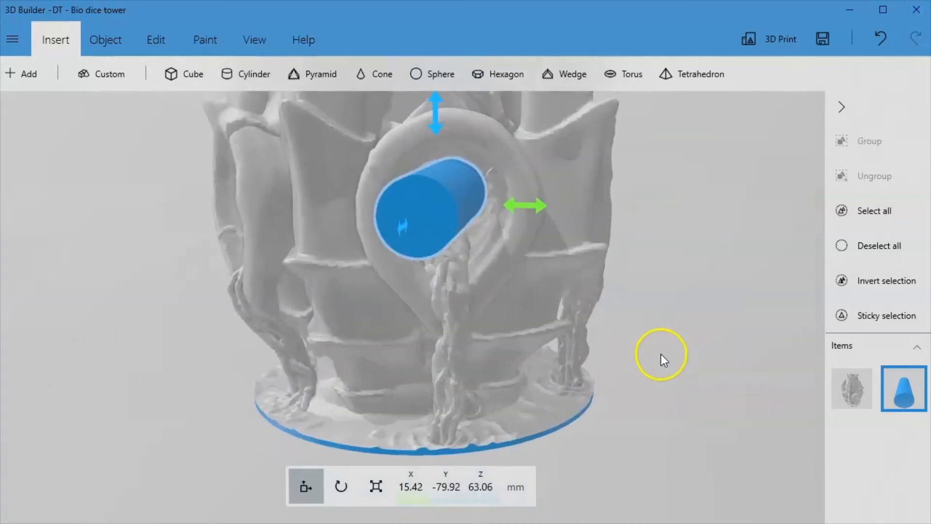
{"action": "key", "text": "Delete"}
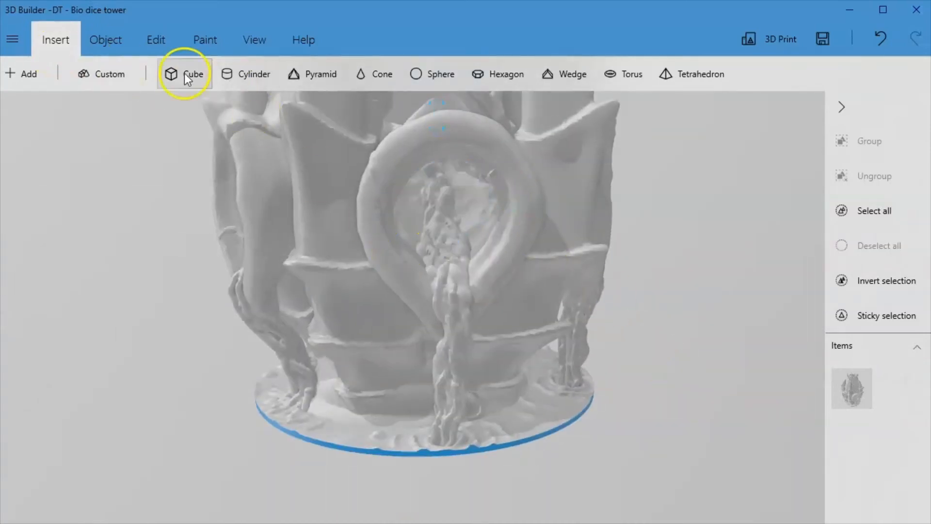
Insert a cube and scale it uniformly to 16 mm.
{"action": "left_click", "coordinate": [186, 74]}
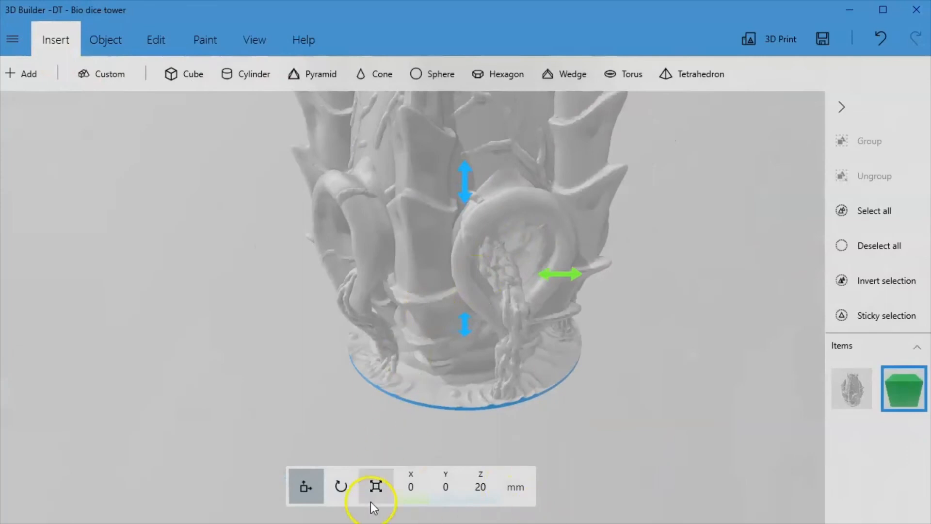
{"action": "left_click", "coordinate": [375, 486]}
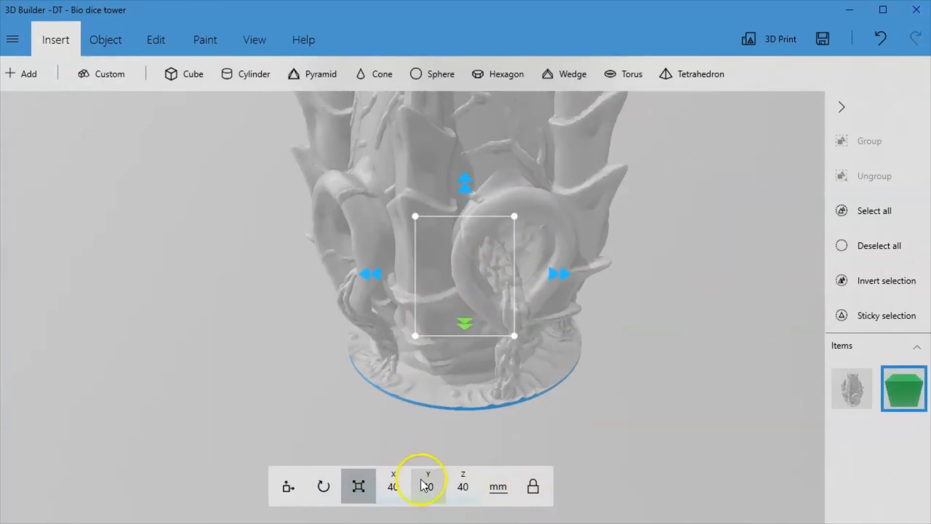
{"action": "left_click", "coordinate": [464, 480]}
{"action": "type", "text": "16"}
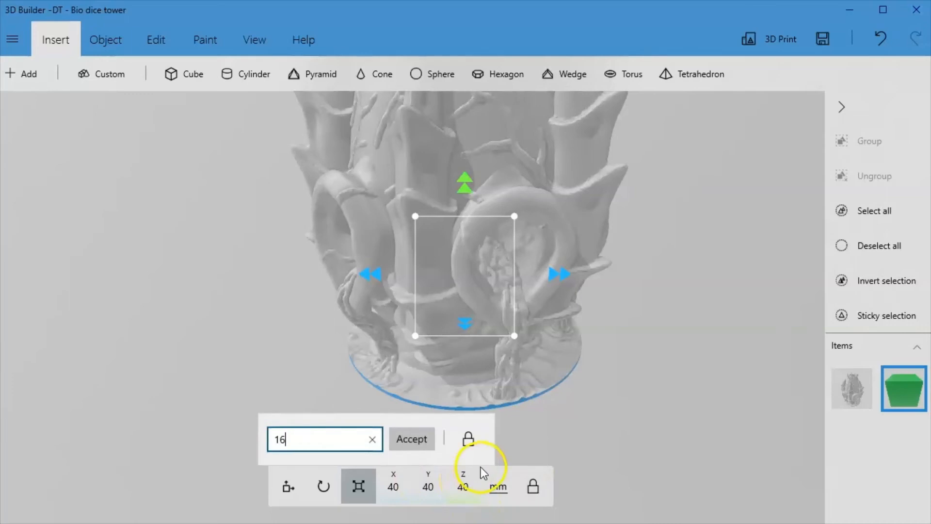
{"action": "key", "text": "Return"}
Raise the cube to about Z 55.25 mm and move it into the ring opening at about X 16.77, Y -59.69 mm.
{"action": "left_click", "coordinate": [349, 495]}
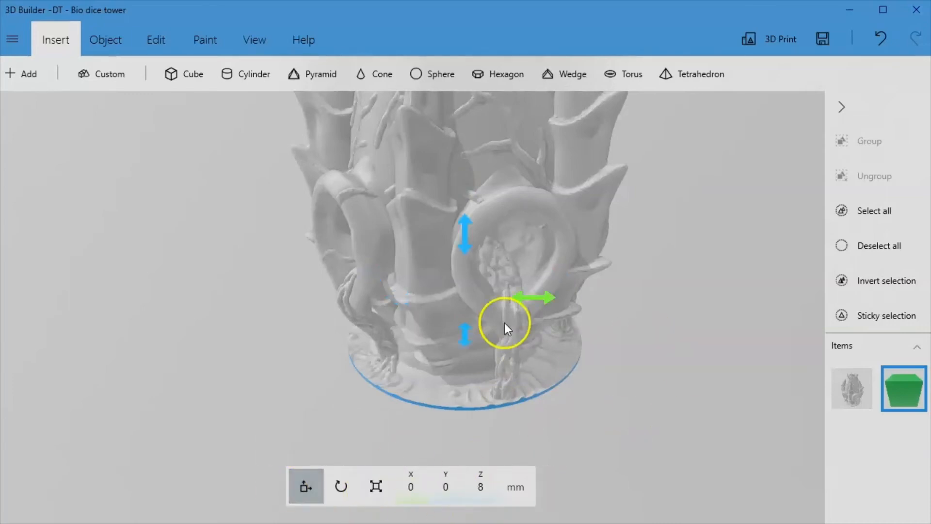
{"action": "left_click", "coordinate": [468, 252]}
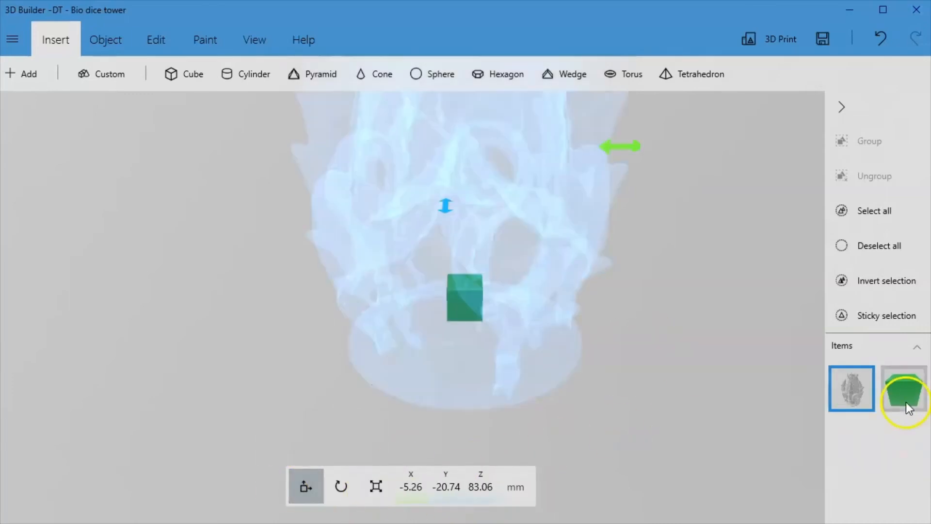
{"action": "left_click", "coordinate": [908, 407]}
{"action": "left_click_drag", "start_coordinate": [458, 228], "coordinate": [453, 87]}
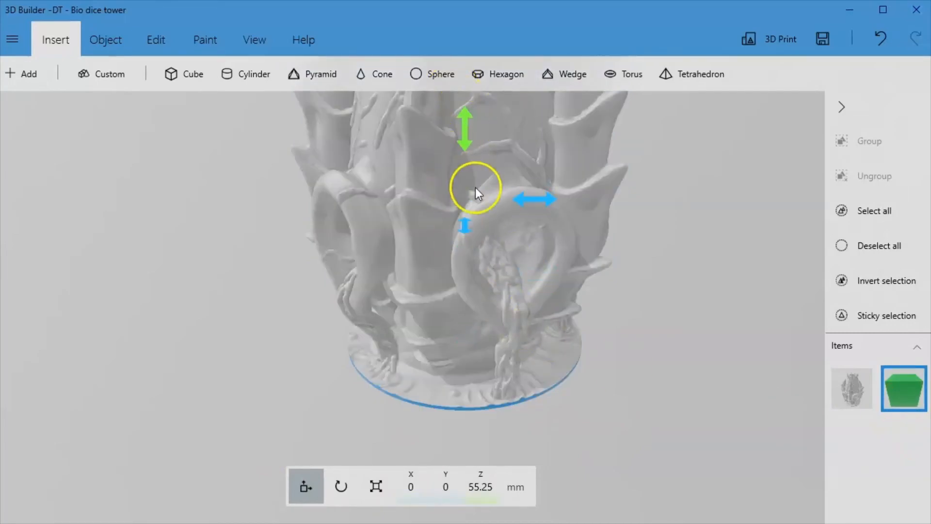
{"action": "left_click_drag", "start_coordinate": [461, 224], "coordinate": [482, 318]}
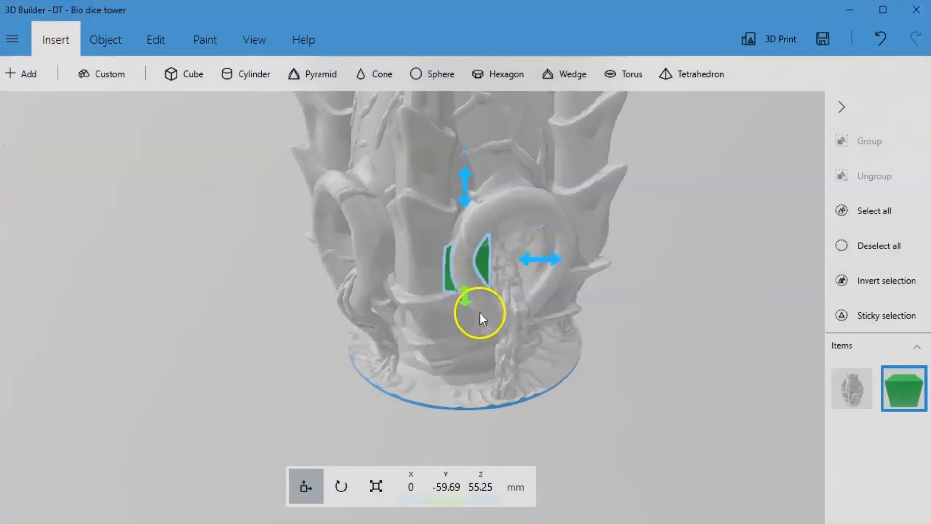
{"action": "left_click_drag", "start_coordinate": [536, 259], "coordinate": [587, 288]}
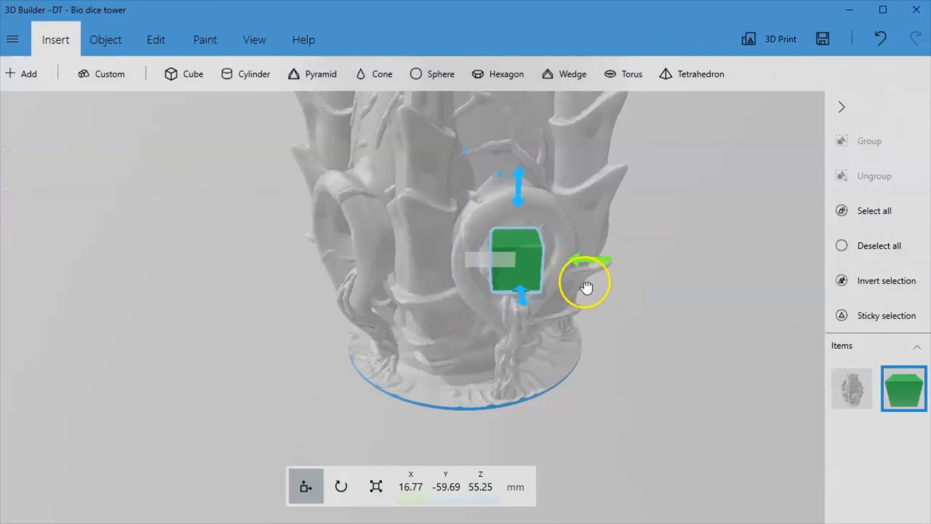
Centre the cube in the ring opening by raising it to about Z 59.27 mm and shifting it to about X 13.63 mm.
{"action": "right_click_drag", "start_coordinate": [587, 288], "coordinate": [650, 388]}
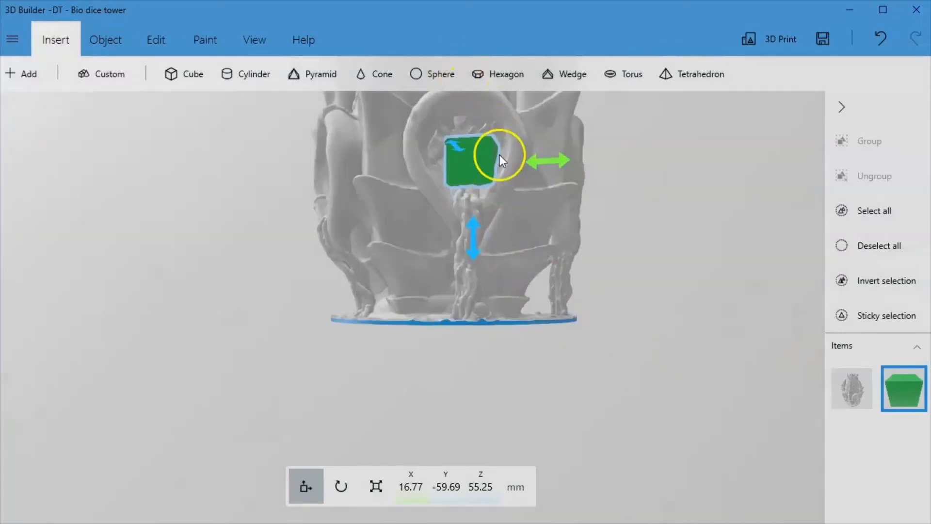
{"action": "scroll", "coordinate": [499, 155], "scroll_direction": "up", "scroll_amount": 3}
{"action": "right_click_drag", "start_coordinate": [711, 226], "coordinate": [760, 399]}
{"action": "scroll", "coordinate": [566, 266], "scroll_direction": "up", "scroll_amount": 3}
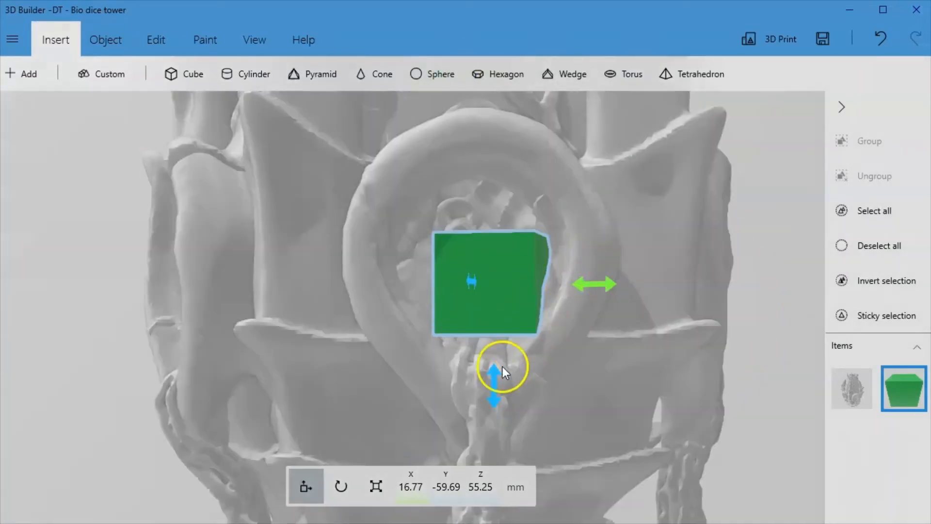
{"action": "left_click_drag", "start_coordinate": [502, 388], "coordinate": [485, 357]}
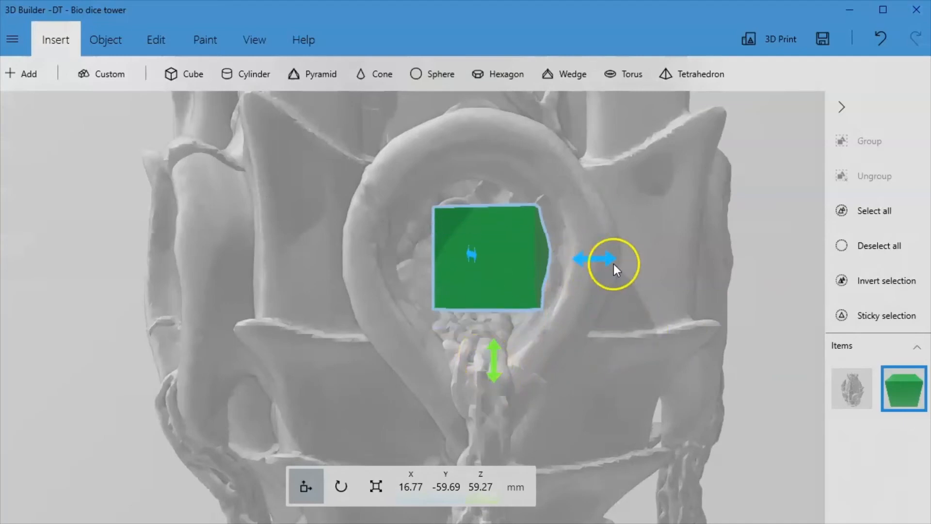
{"action": "left_click", "coordinate": [617, 267]}
{"action": "left_click", "coordinate": [516, 264]}
{"action": "left_click_drag", "start_coordinate": [596, 256], "coordinate": [576, 252]}
Move the cube to about X 15.84, Y -64.35 mm to check its clearance in the ring opening, and delete it.
{"action": "left_click_drag", "start_coordinate": [796, 330], "coordinate": [724, 260]}
{"action": "scroll", "coordinate": [722, 254], "scroll_direction": "down", "scroll_amount": 5}
{"action": "left_click_drag", "start_coordinate": [693, 305], "coordinate": [669, 339]}
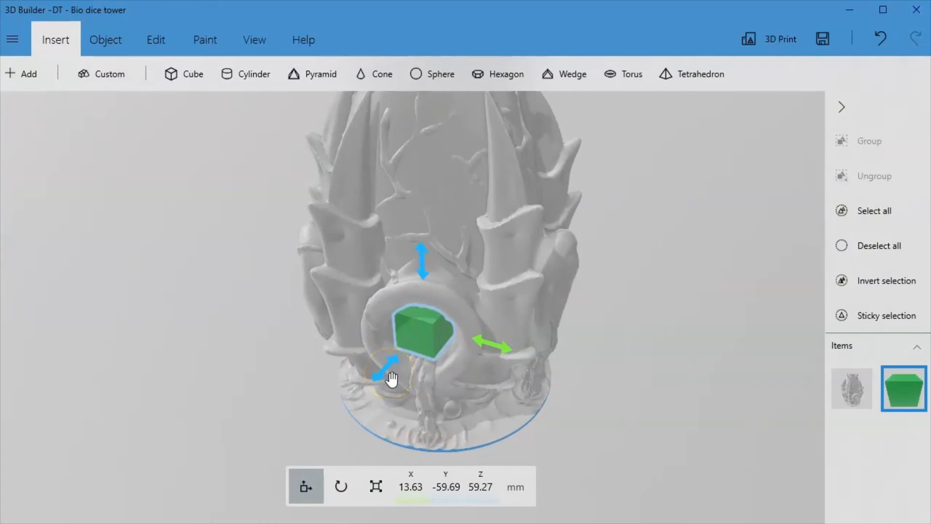
{"action": "left_click_drag", "start_coordinate": [392, 378], "coordinate": [395, 387]}
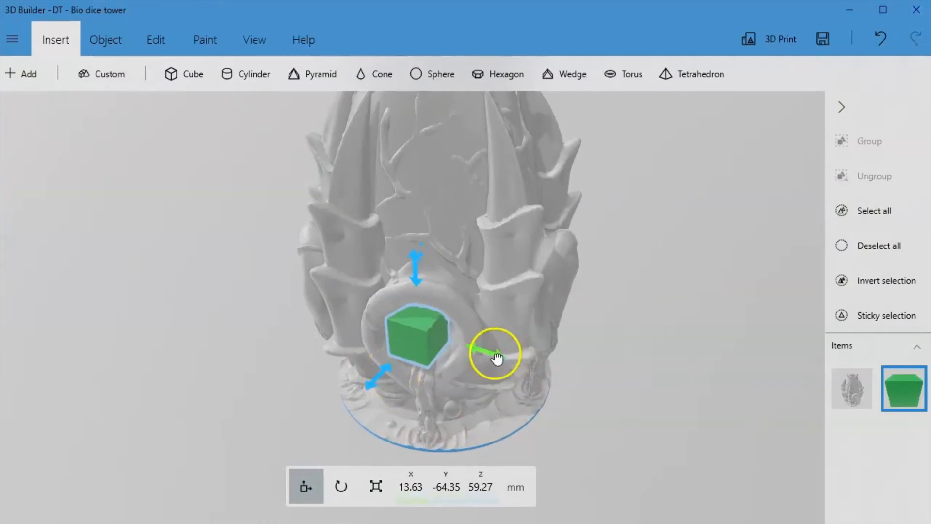
{"action": "left_click_drag", "start_coordinate": [497, 359], "coordinate": [504, 366]}
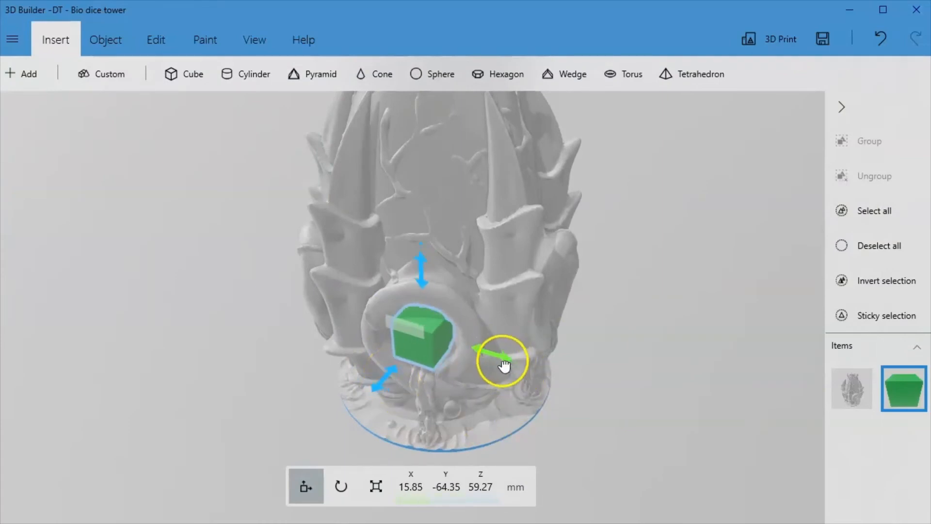
{"action": "right_click_drag", "start_coordinate": [540, 388], "coordinate": [559, 404]}
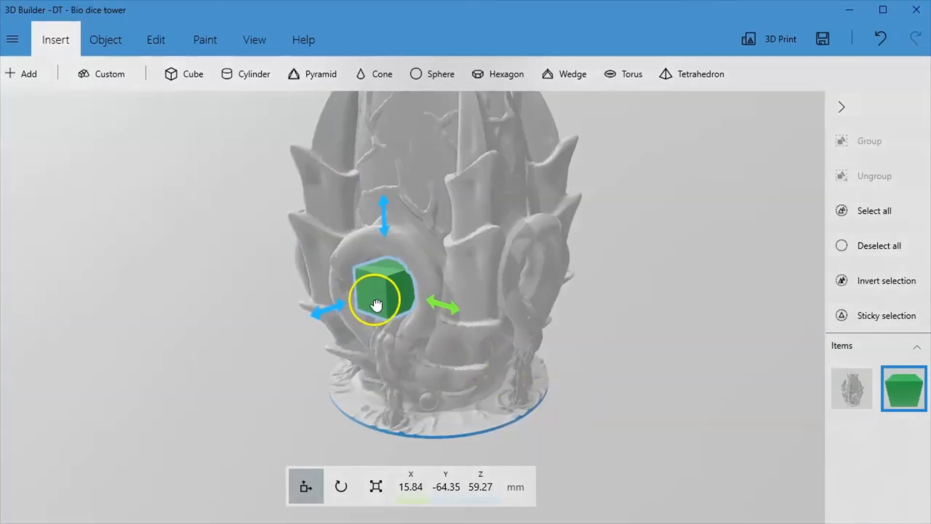
{"action": "key", "text": "Delete"}
Examine the trimmed tower from all around, including its ring openings, dripping roots, round base and spiked top opening.
{"action": "right_click_drag", "start_coordinate": [385, 326], "coordinate": [149, 359]}
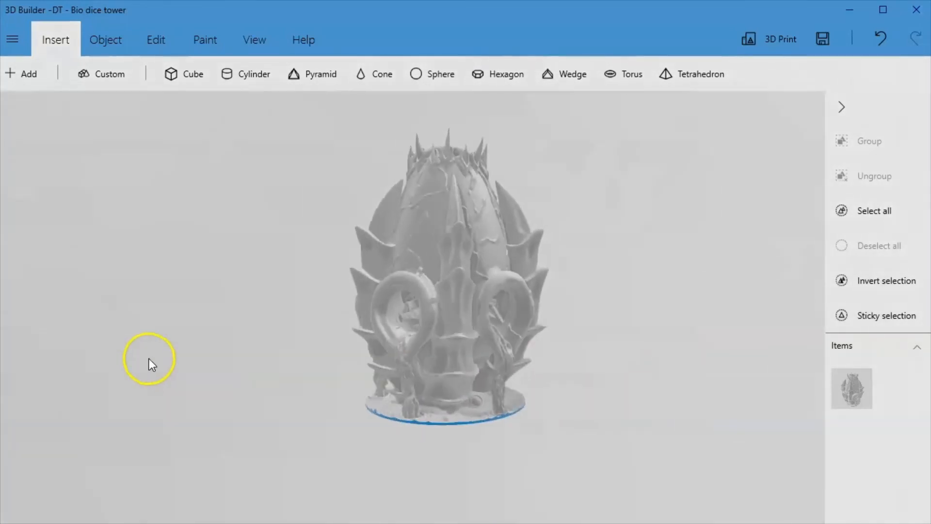
{"action": "right_click_drag", "start_coordinate": [645, 242], "coordinate": [403, 441]}
{"action": "scroll", "coordinate": [427, 377], "scroll_direction": "up", "scroll_amount": 5}
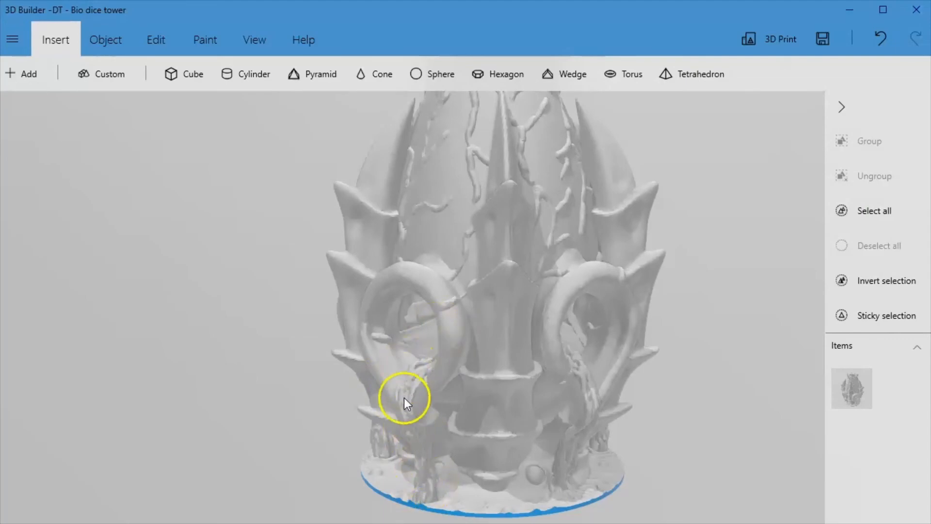
{"action": "right_click_drag", "start_coordinate": [694, 444], "coordinate": [495, 387]}
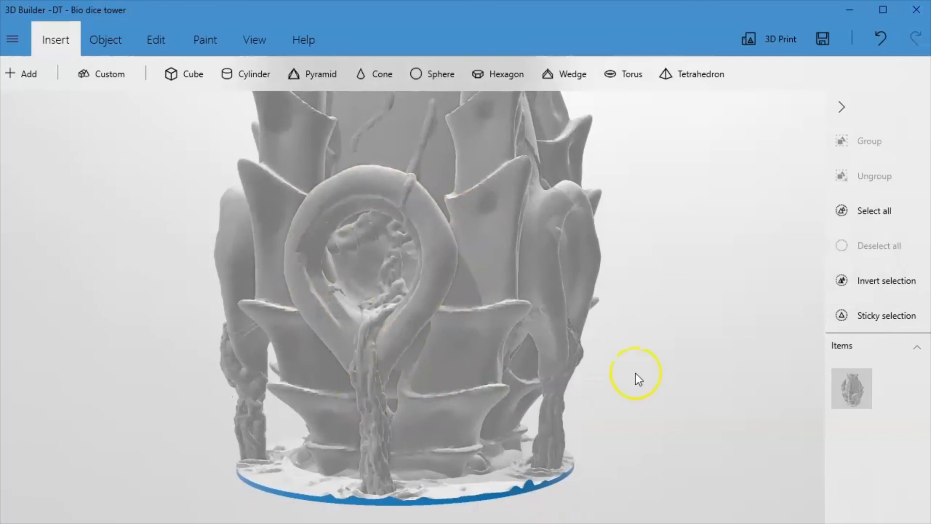
{"action": "right_click_drag", "start_coordinate": [635, 374], "coordinate": [2, 444]}
{"action": "right_click_drag", "start_coordinate": [738, 369], "coordinate": [521, 362]}
{"action": "scroll", "coordinate": [520, 359], "scroll_direction": "down", "scroll_amount": 3}
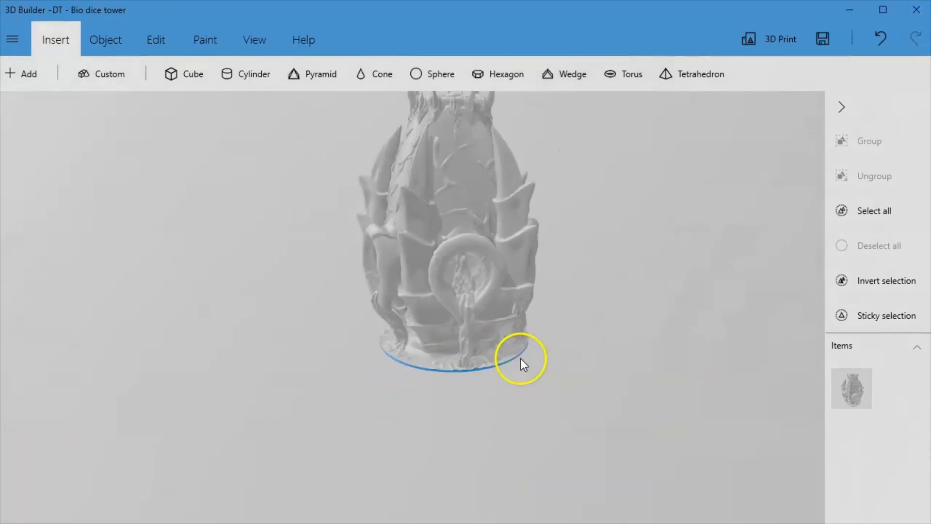
{"action": "scroll", "coordinate": [557, 279], "scroll_direction": "up", "scroll_amount": 3}
{"action": "right_click_drag", "start_coordinate": [600, 308], "coordinate": [159, 302]}
{"action": "right_click_drag", "start_coordinate": [699, 353], "coordinate": [543, 293]}
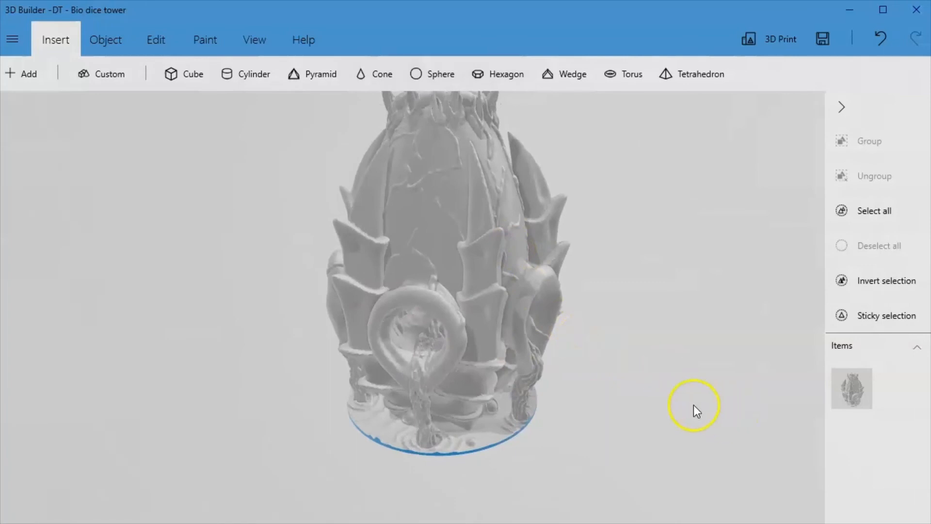
{"action": "right_click_drag", "start_coordinate": [696, 409], "coordinate": [125, 405]}
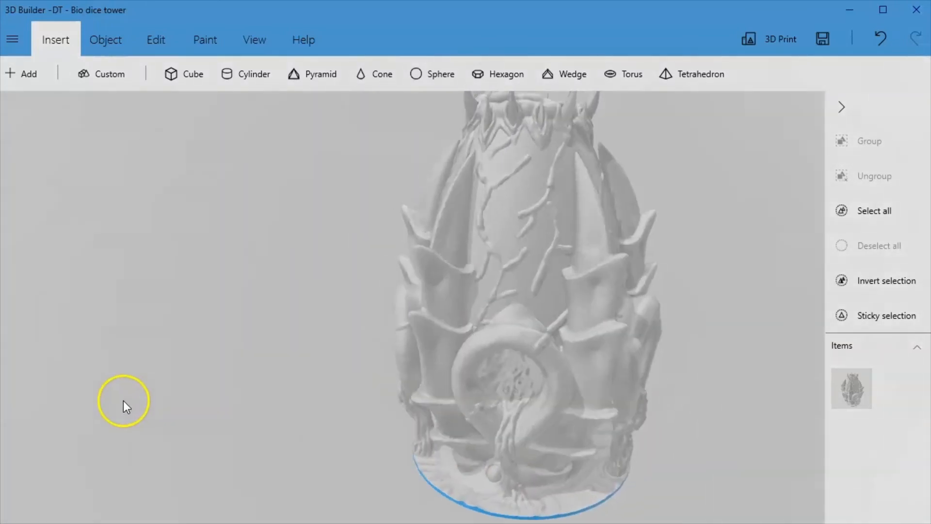
{"action": "right_click_drag", "start_coordinate": [742, 405], "coordinate": [380, 400]}
{"action": "scroll", "coordinate": [674, 408], "scroll_direction": "down", "scroll_amount": 3}
{"action": "scroll", "coordinate": [607, 368], "scroll_direction": "up", "scroll_amount": 1}
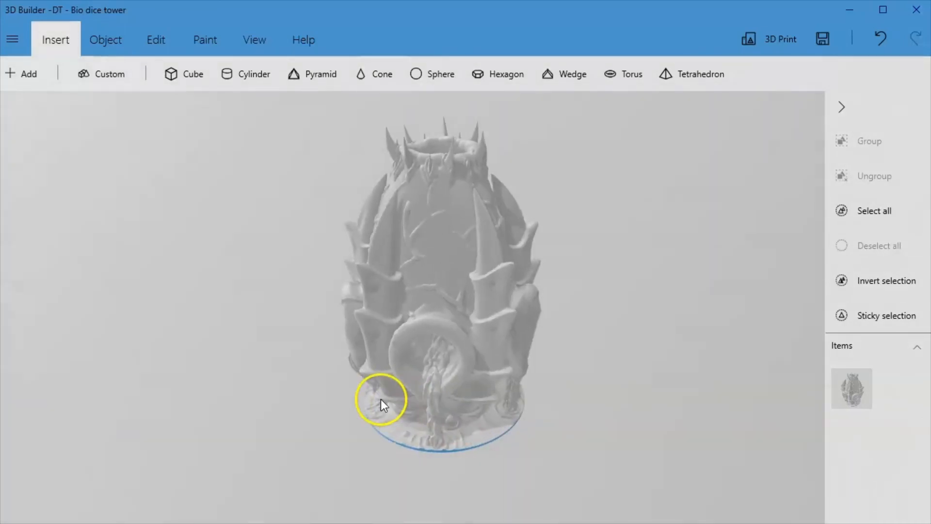
{"action": "right_click_drag", "start_coordinate": [489, 326], "coordinate": [756, 318]}
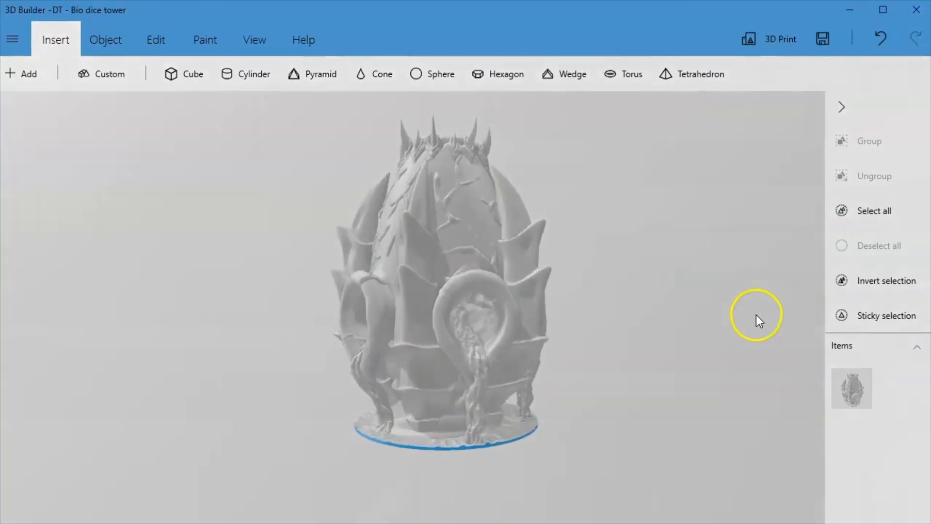
{"action": "right_click_drag", "start_coordinate": [728, 370], "coordinate": [383, 435]}
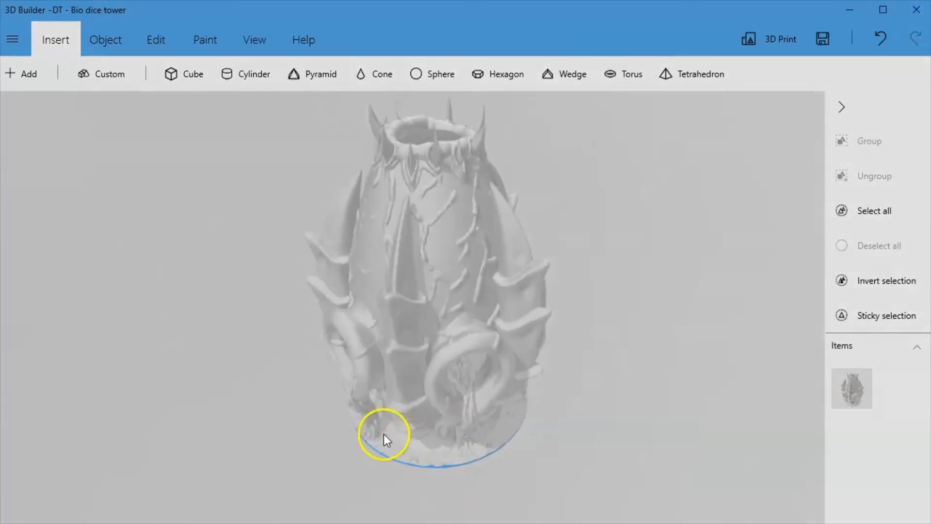
{"action": "right_click_drag", "start_coordinate": [652, 383], "coordinate": [415, 376]}
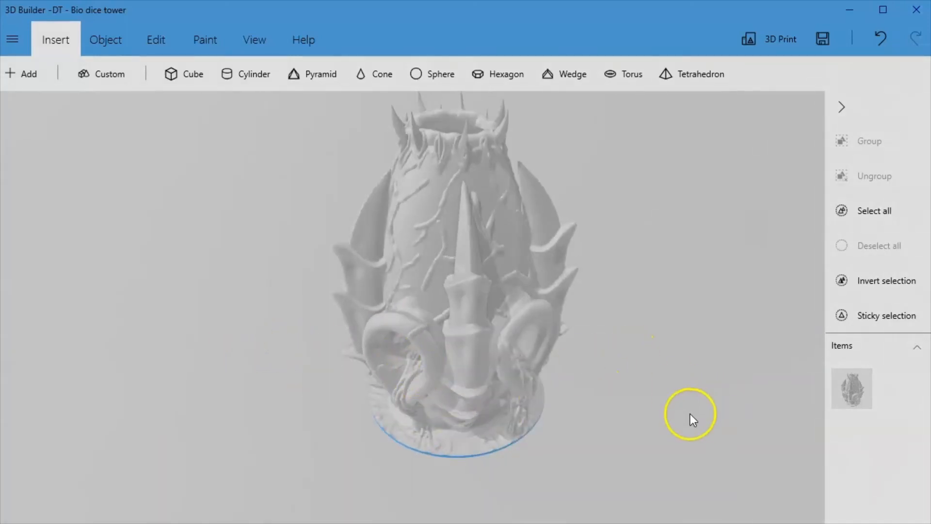
{"action": "right_click_drag", "start_coordinate": [691, 414], "coordinate": [604, 401]}
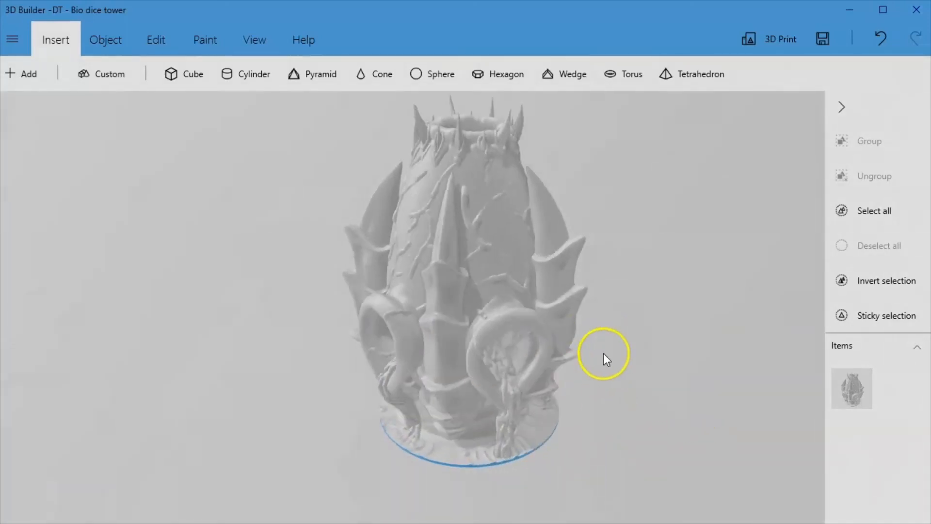
{"action": "right_click_drag", "start_coordinate": [604, 359], "coordinate": [519, 407]}
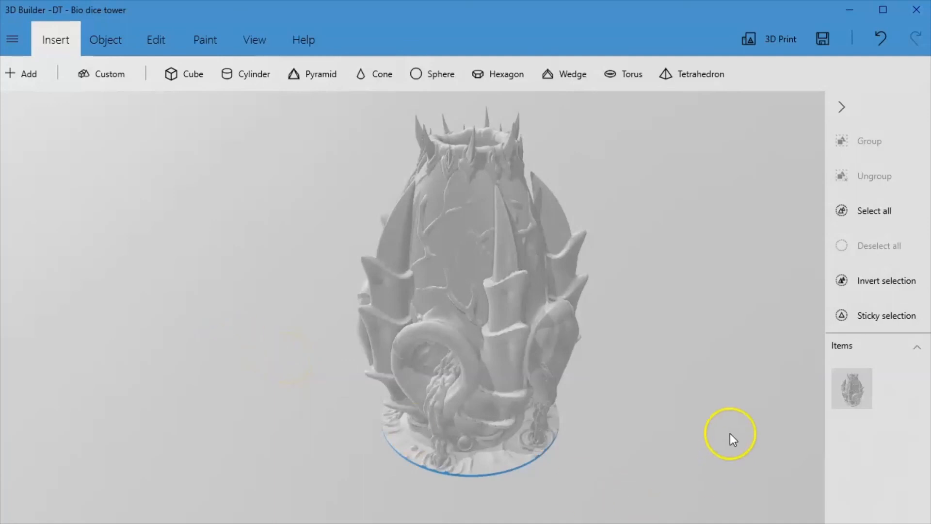
{"action": "left_click_drag", "start_coordinate": [696, 348], "coordinate": [360, 440]}
{"action": "left_click_drag", "start_coordinate": [619, 416], "coordinate": [569, 438]}
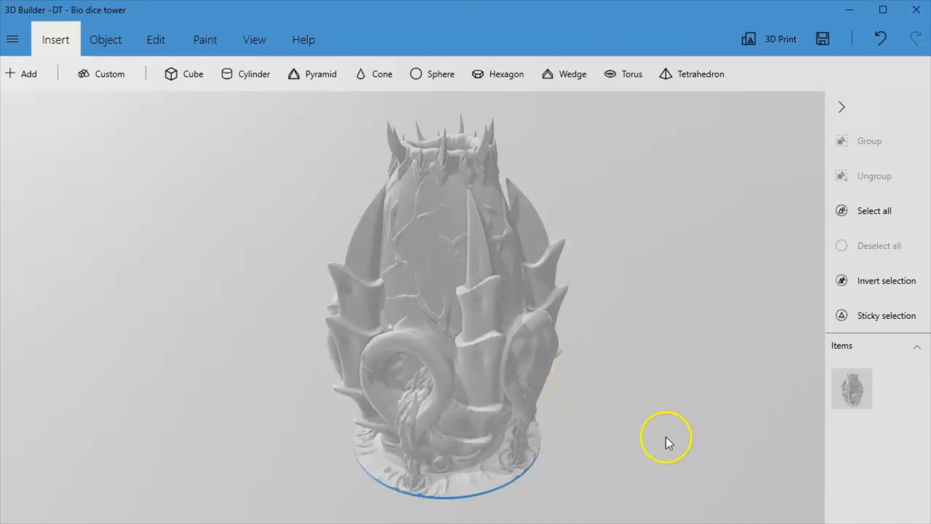
{"action": "left_click_drag", "start_coordinate": [664, 437], "coordinate": [434, 456]}
{"action": "left_click_drag", "start_coordinate": [645, 485], "coordinate": [519, 445]}
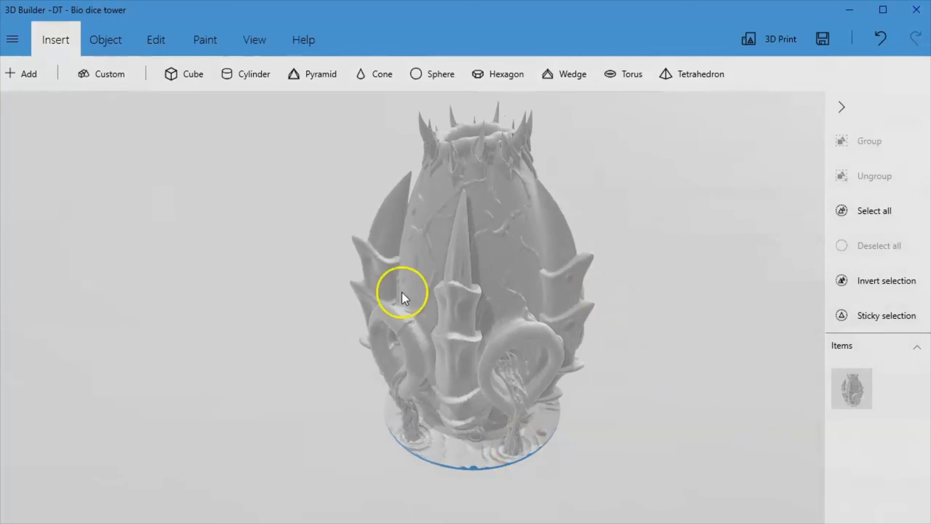